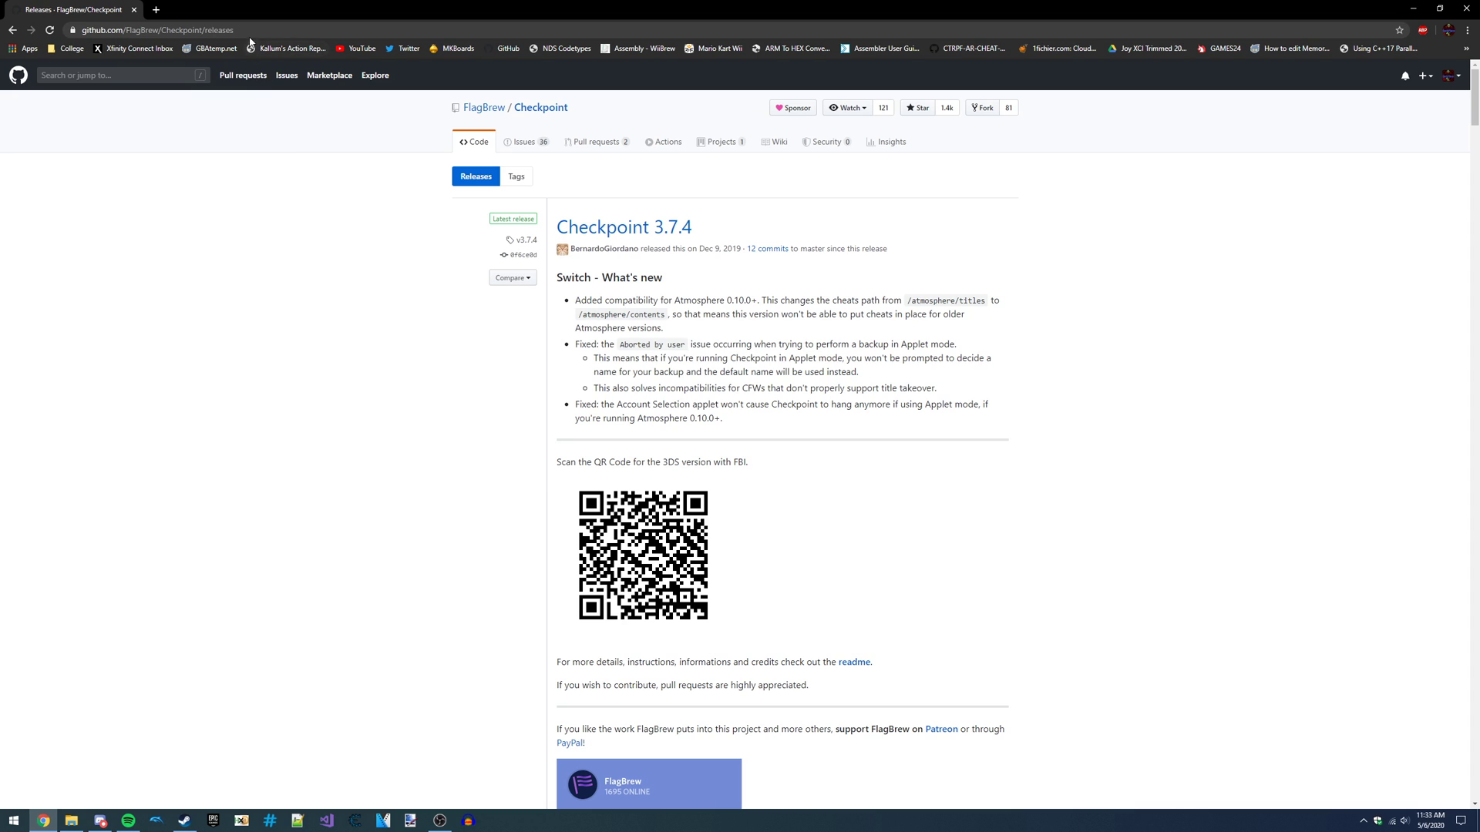
Scroll to the 3.7.4 release's Assets list and download Checkpoint.nro.
double_click(219, 30)
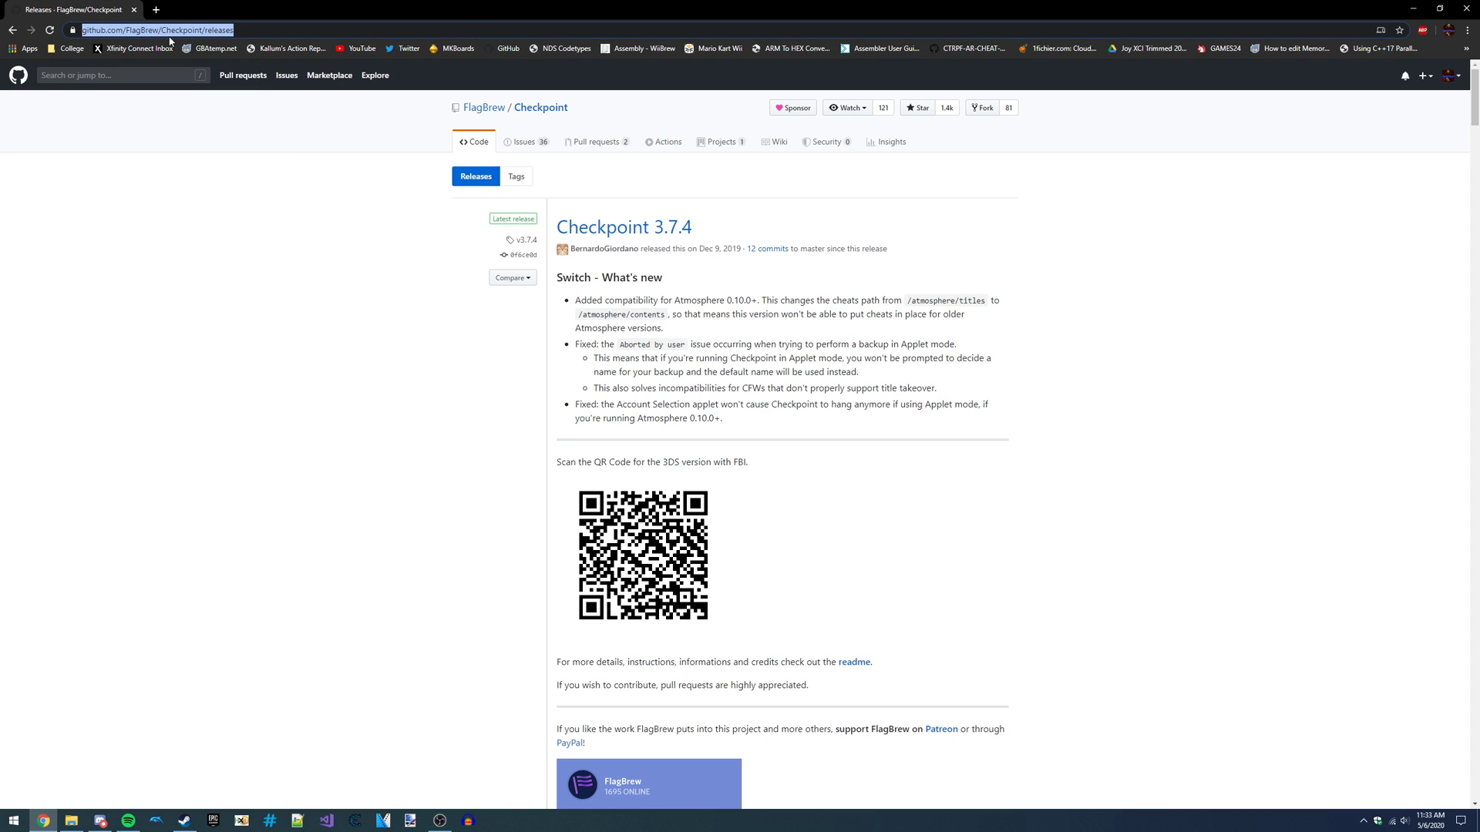
click(364, 245)
scroll(438, 285, down, 5)
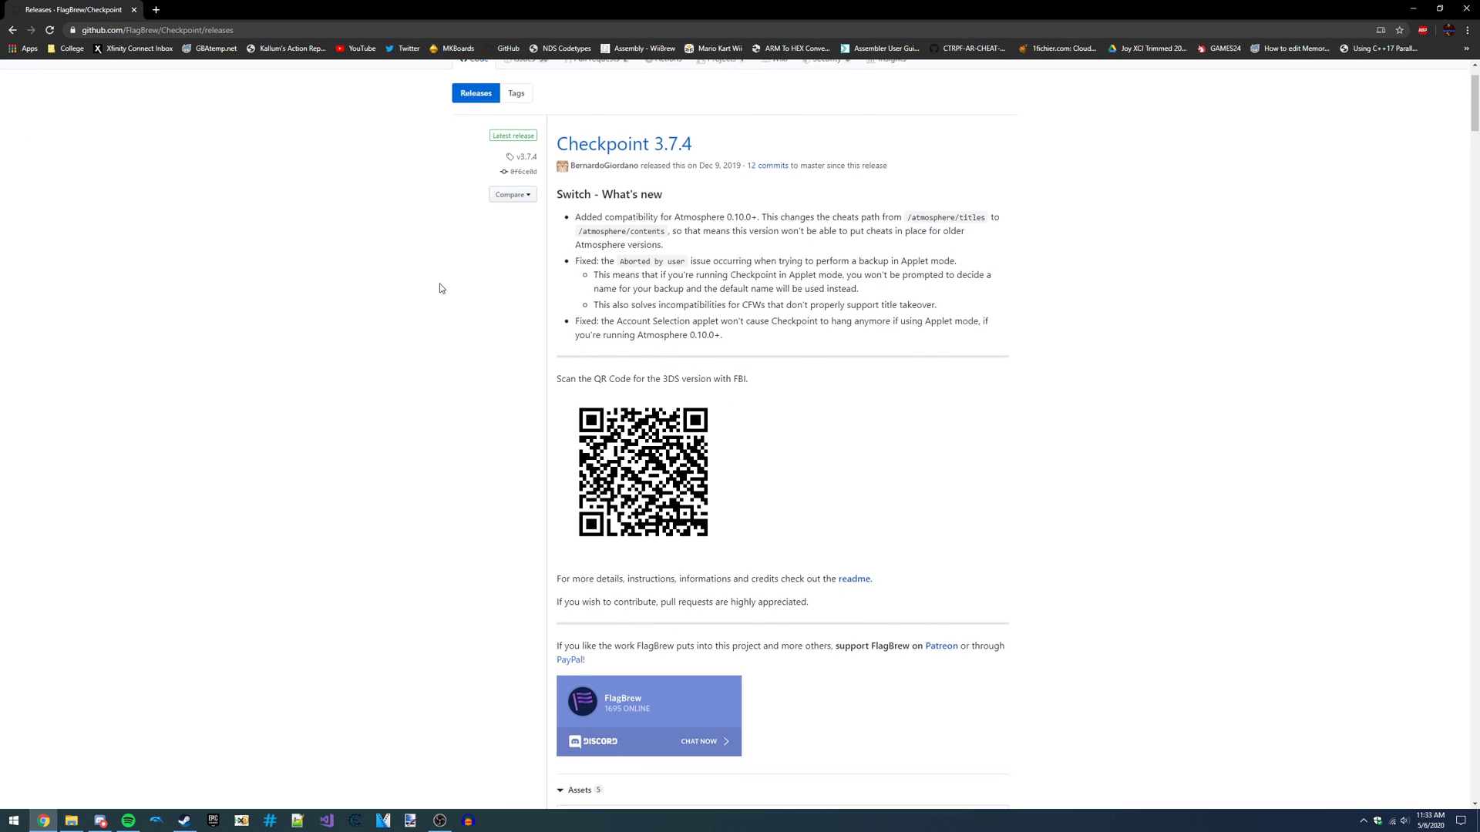
drag(637, 593, 582, 592)
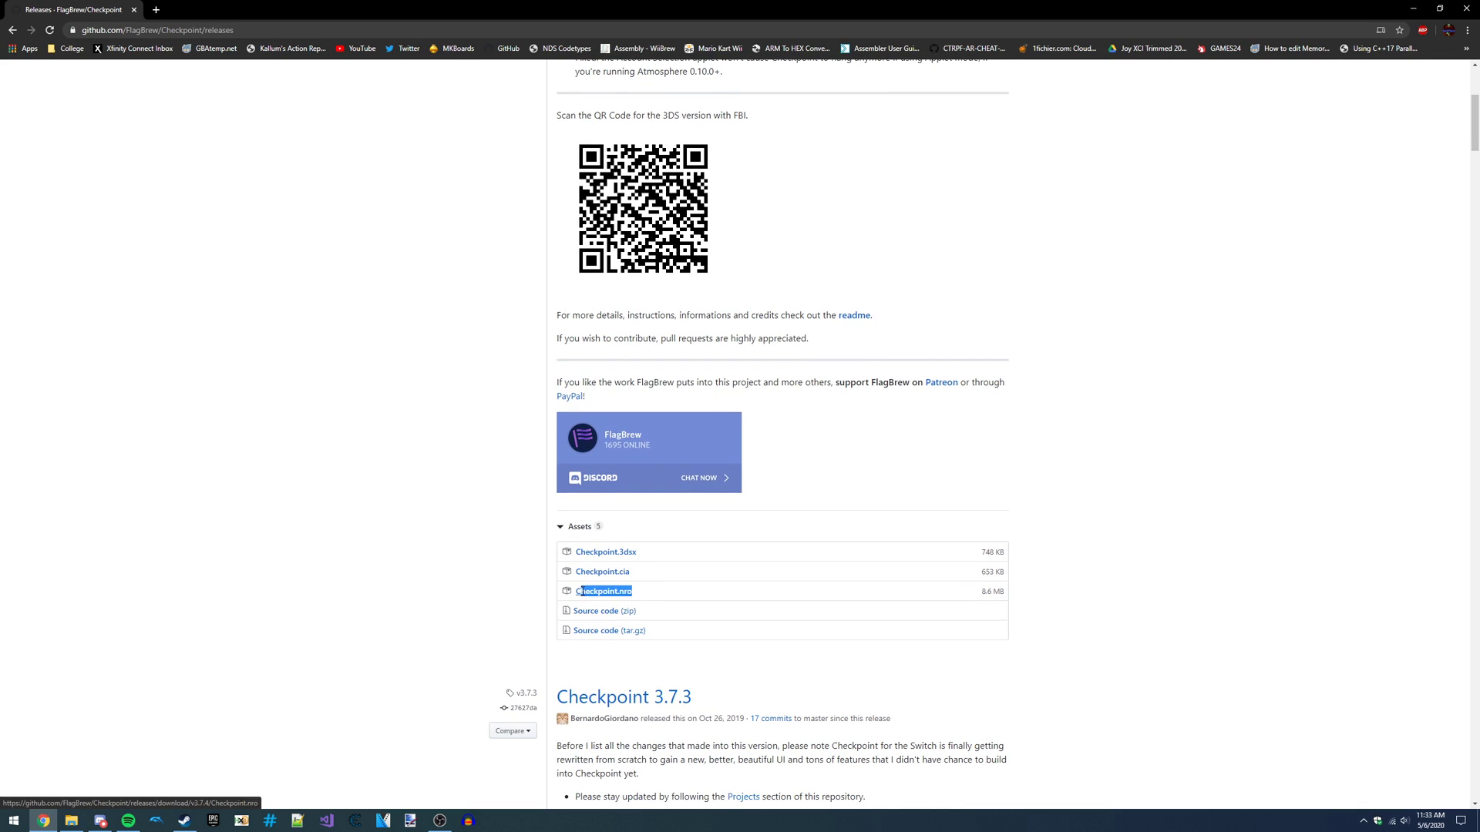
click(619, 597)
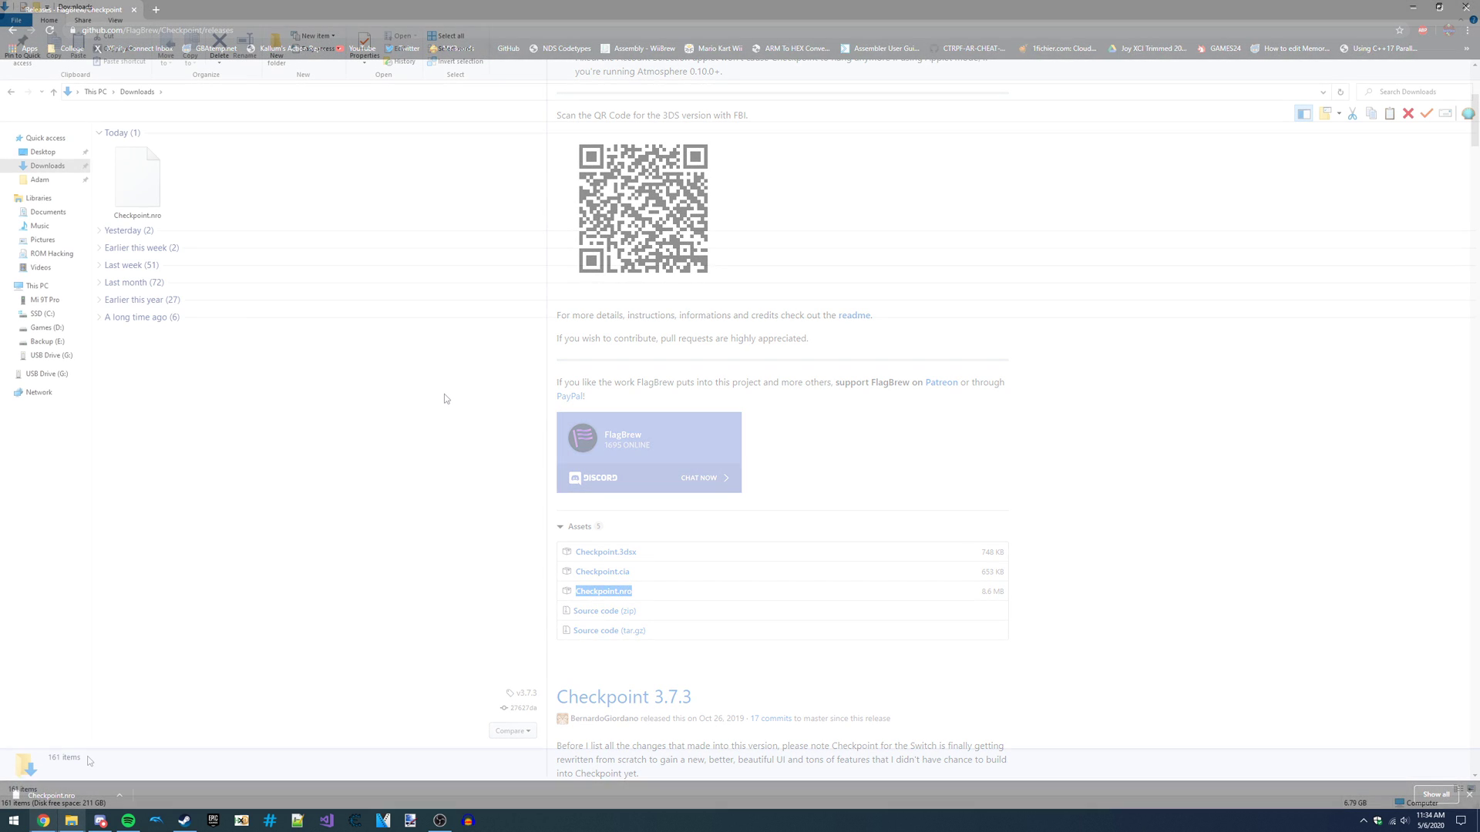
Copy Checkpoint.nro from Downloads into G:\switch, replacing the existing file.
click(134, 215)
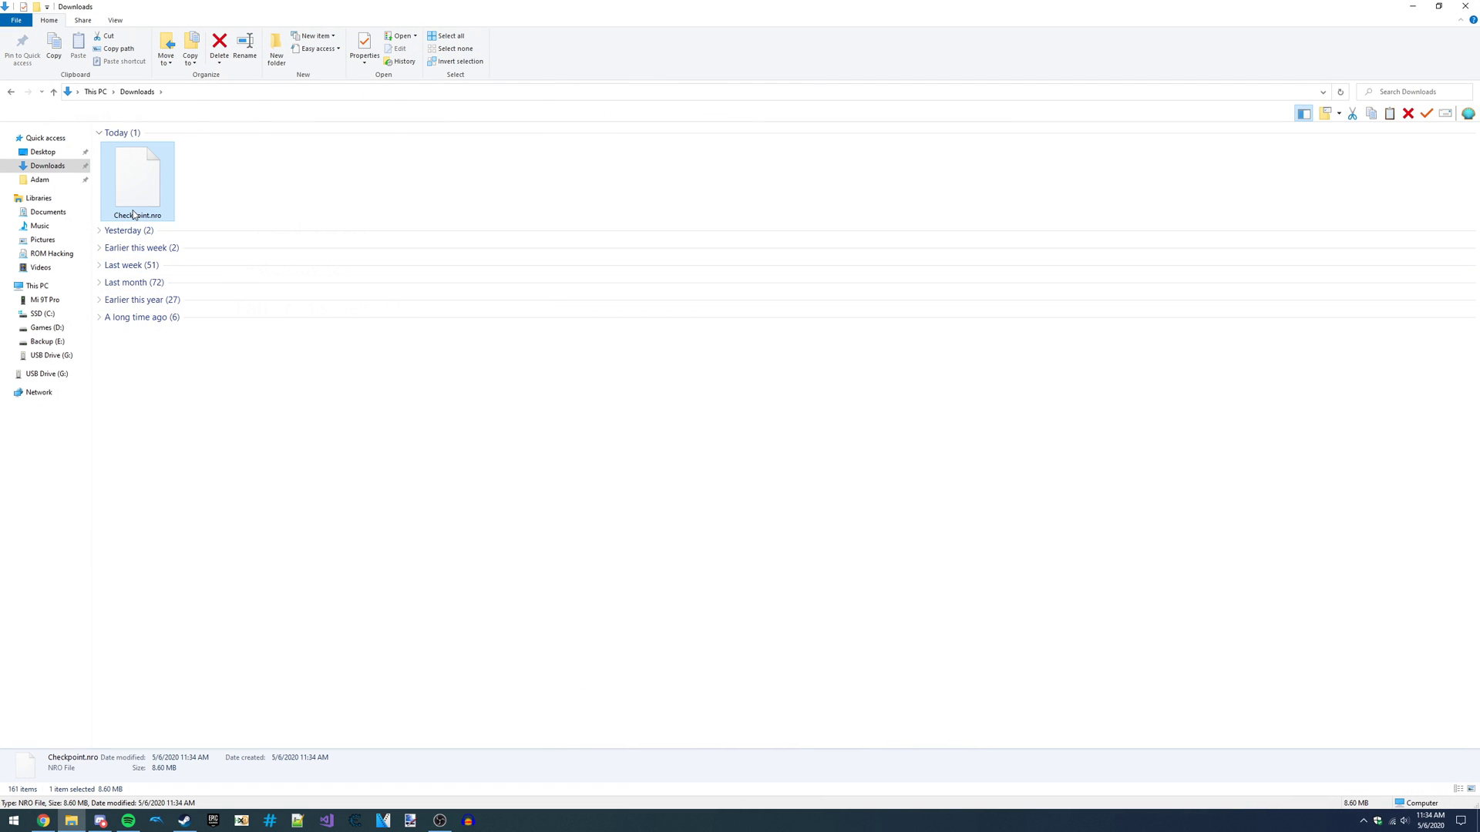
right_click(133, 215)
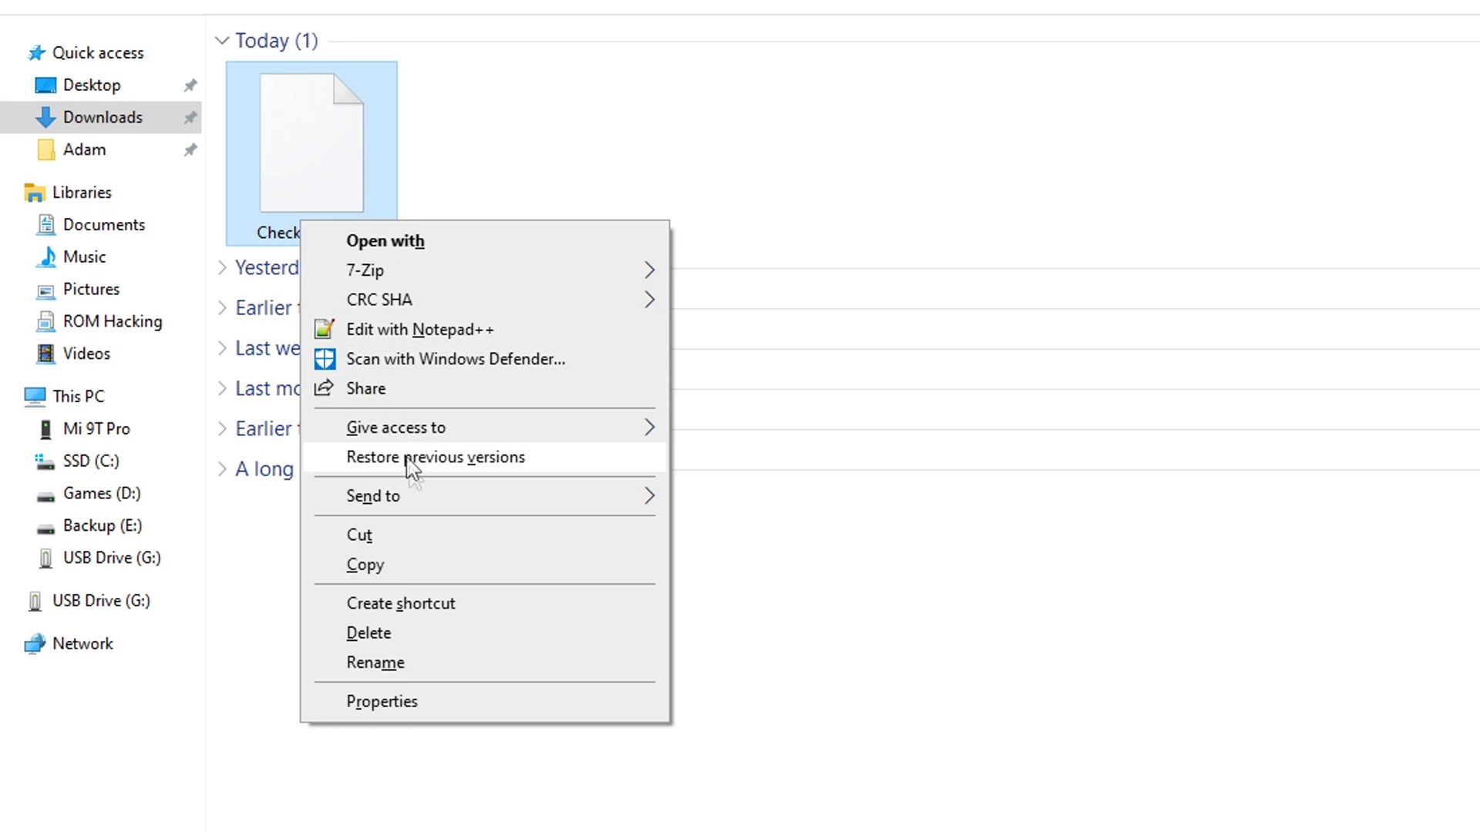
click(430, 570)
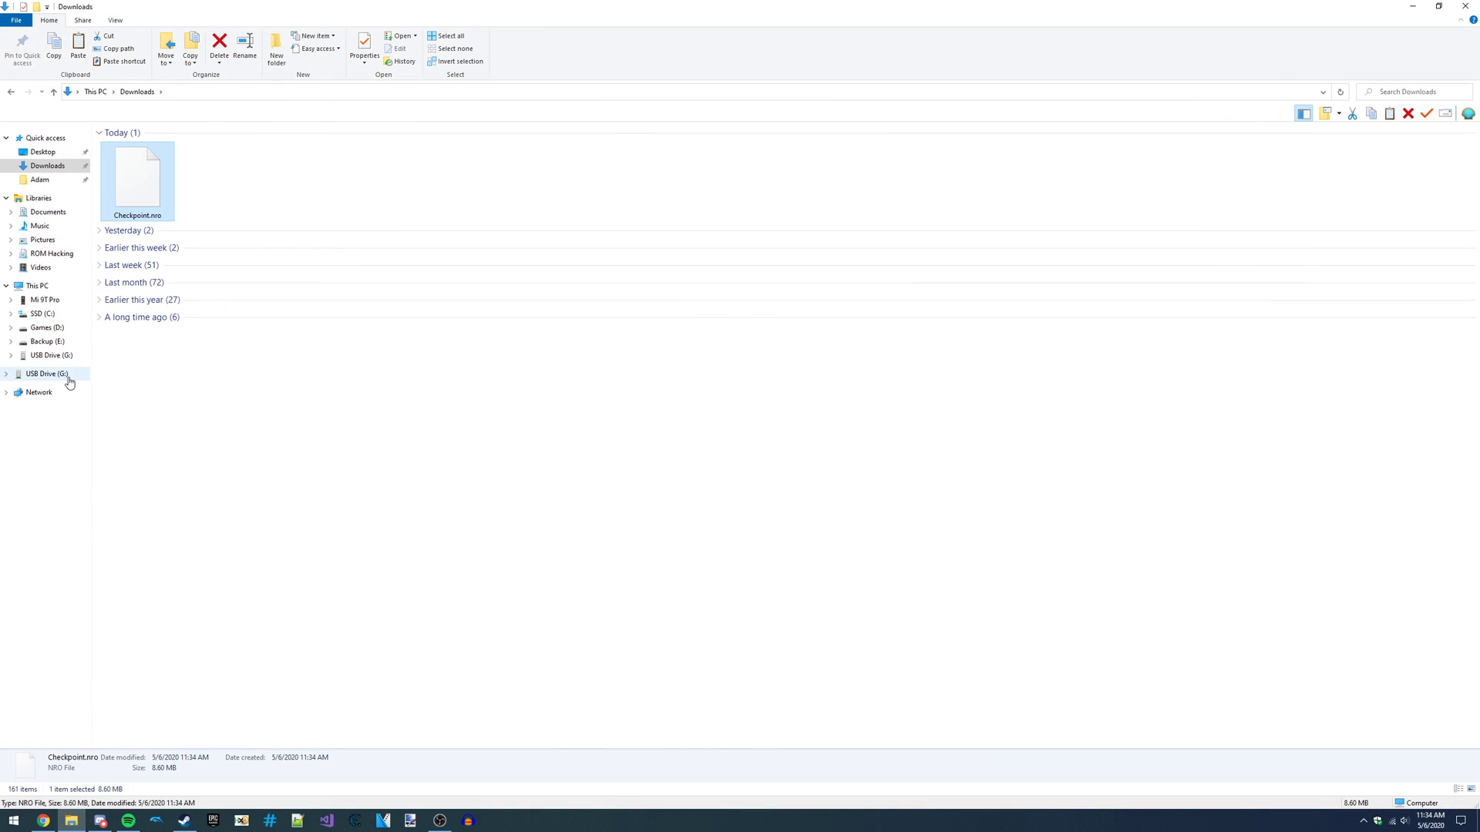
click(69, 377)
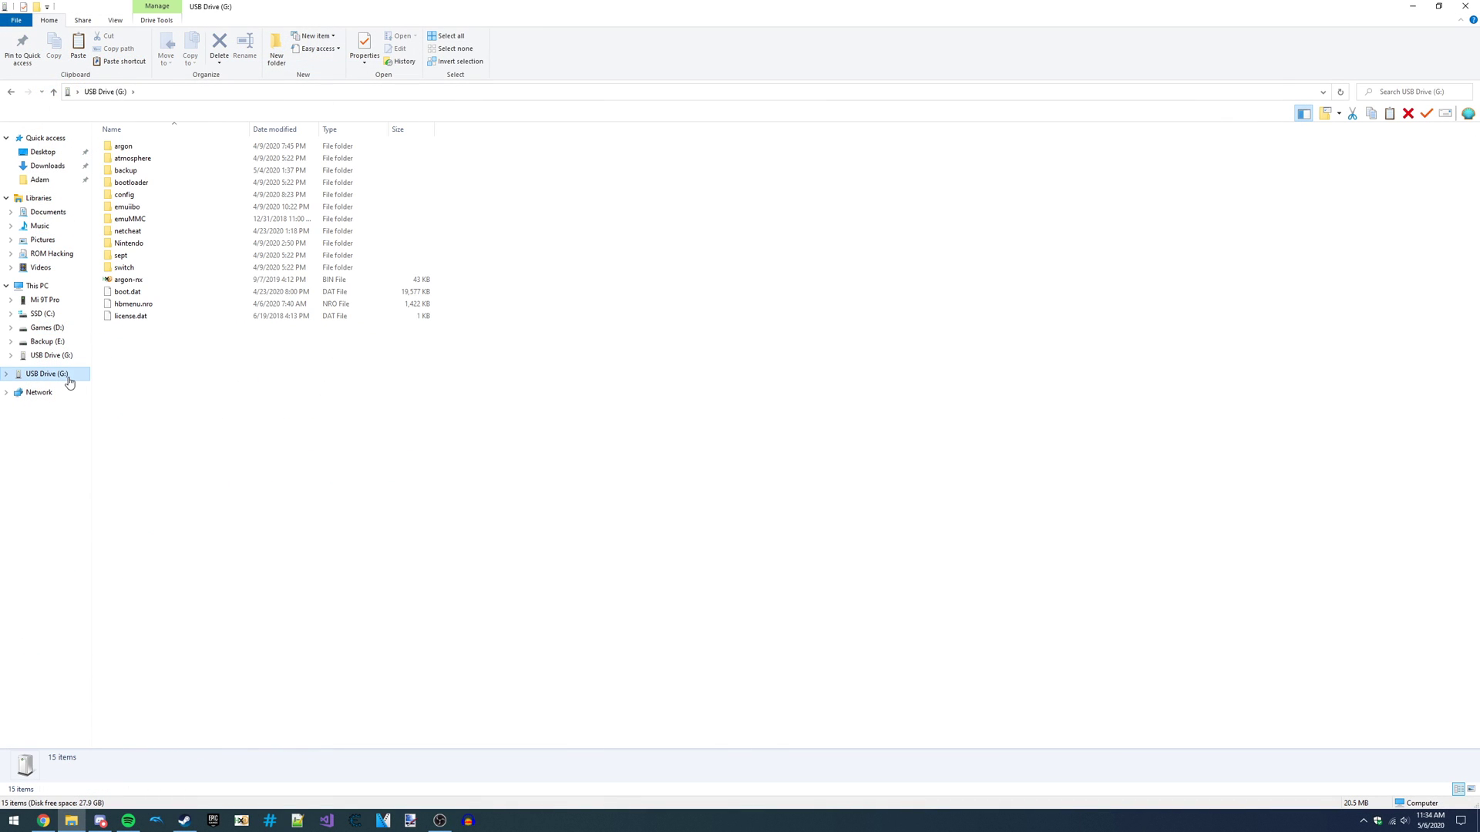
click(133, 269)
double_click(134, 268)
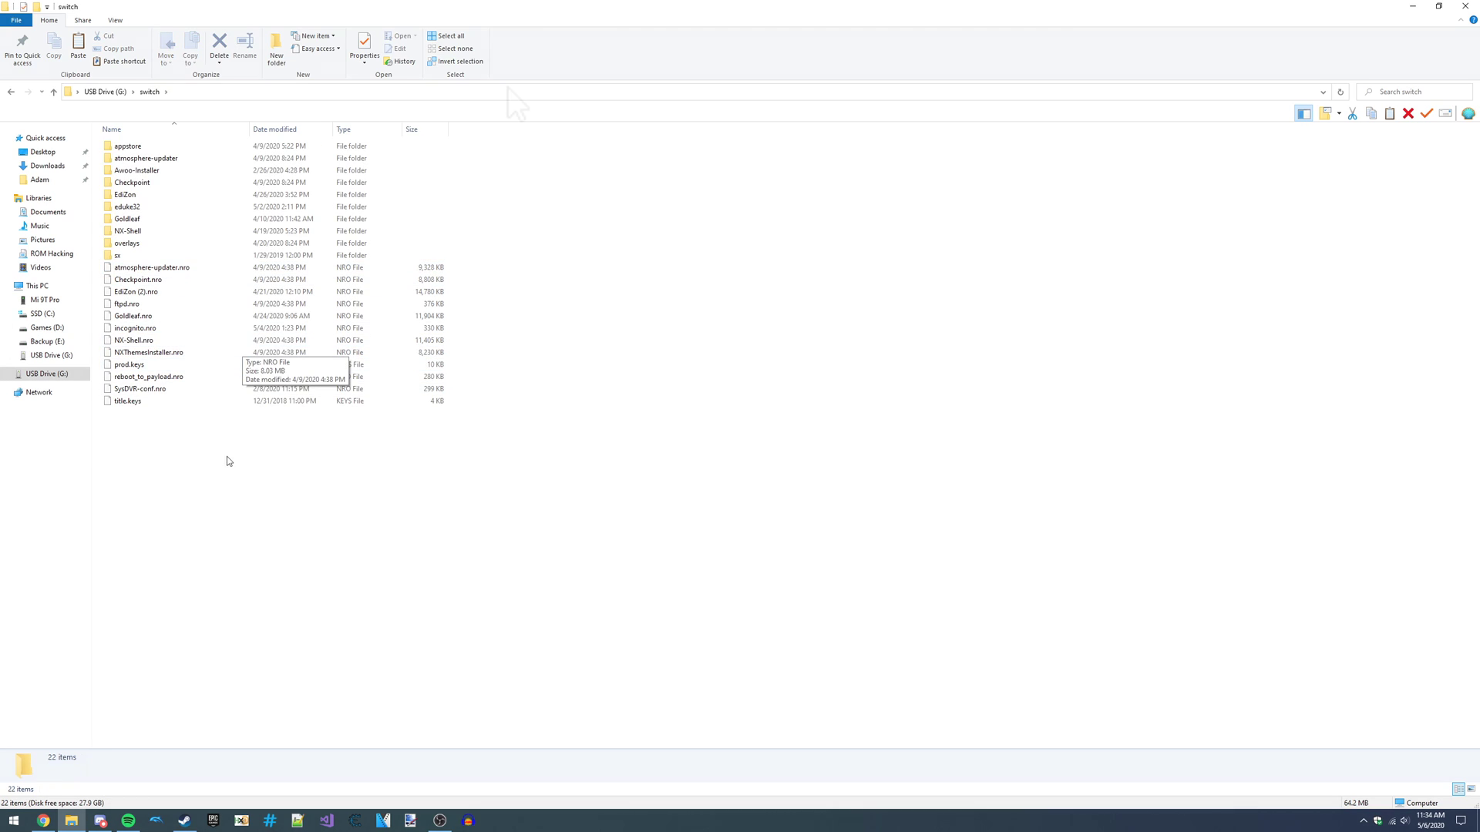
right_click(228, 459)
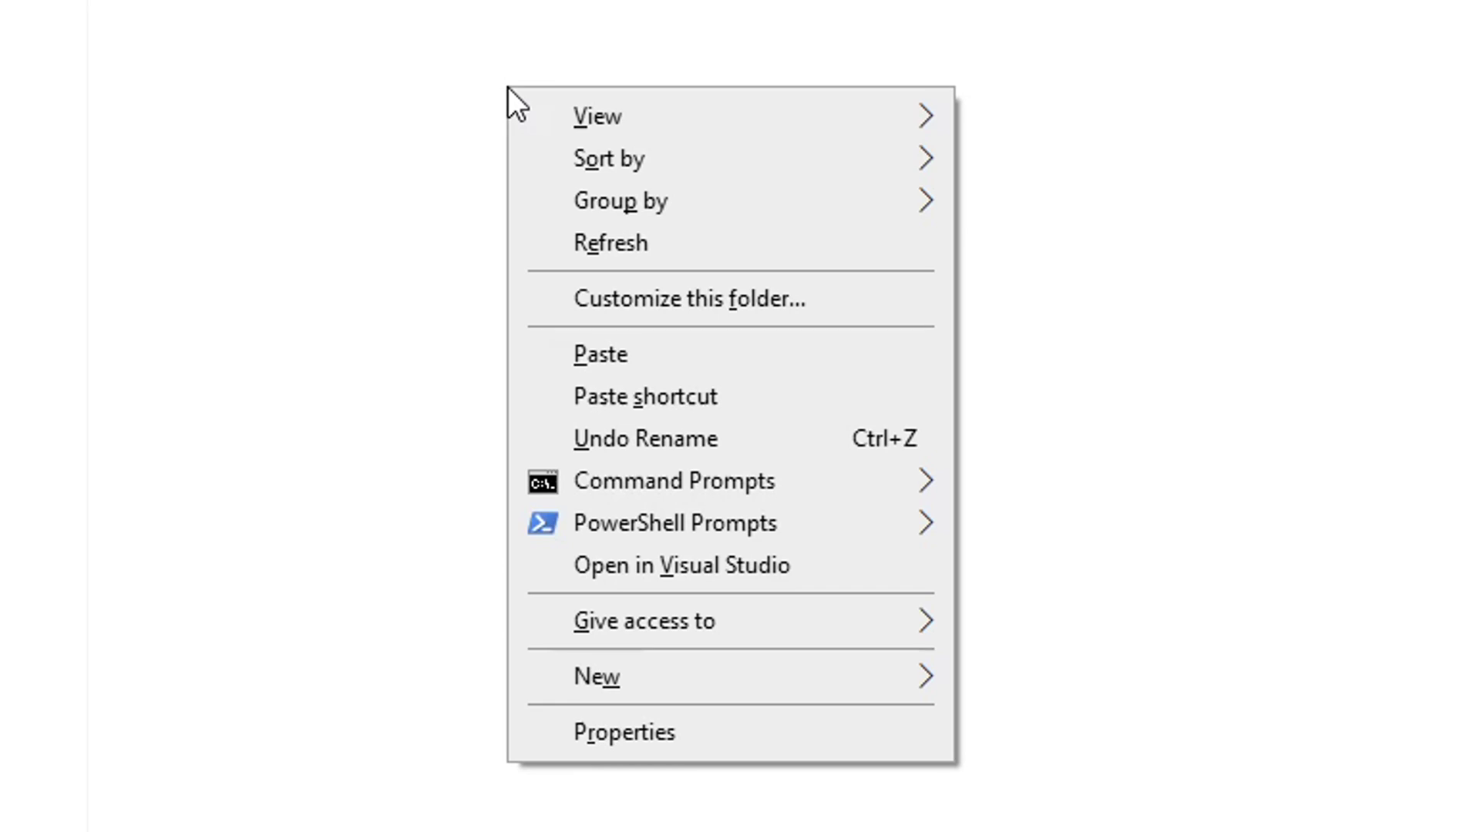
click(674, 357)
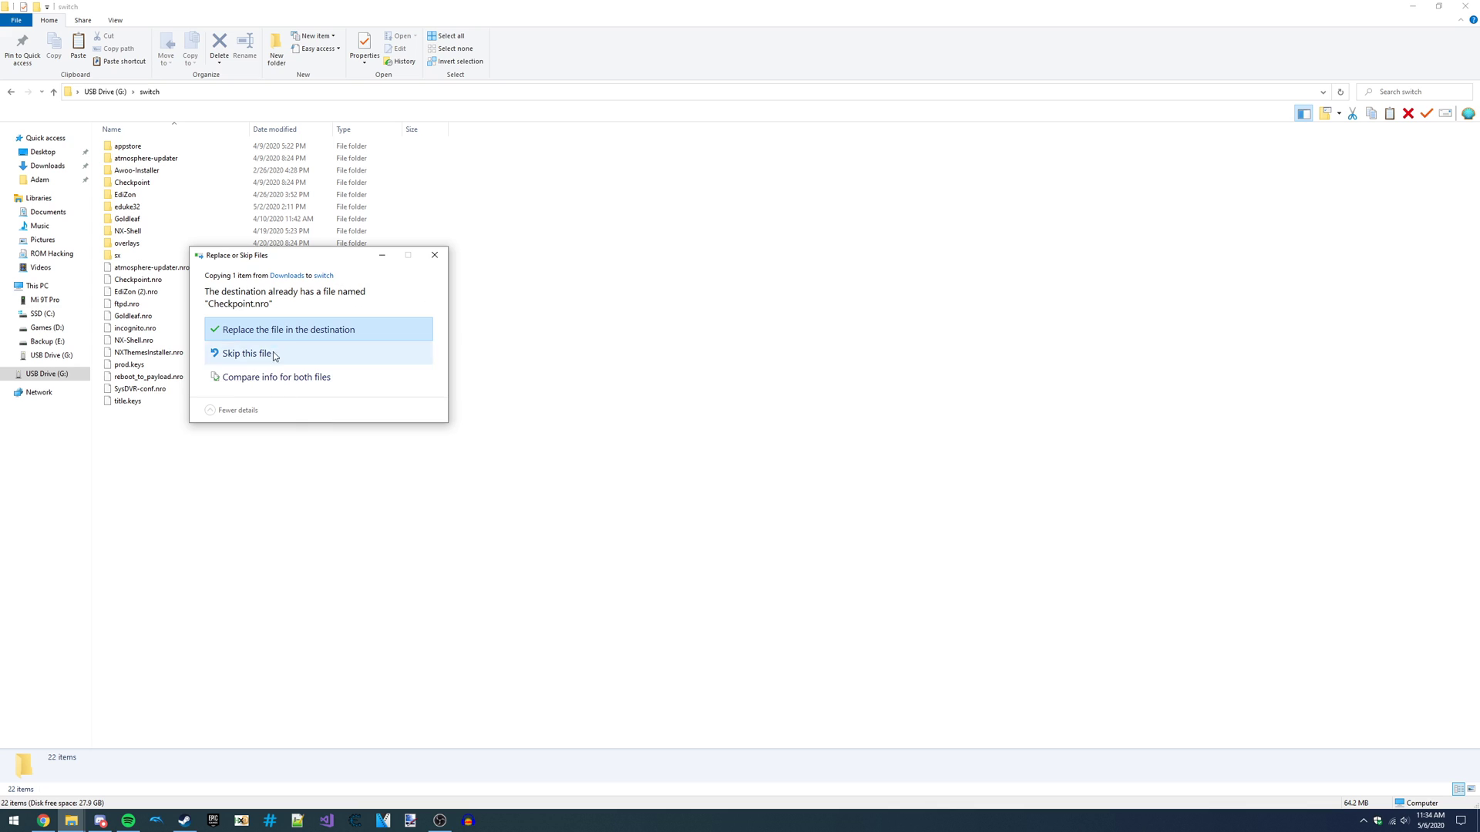
click(287, 330)
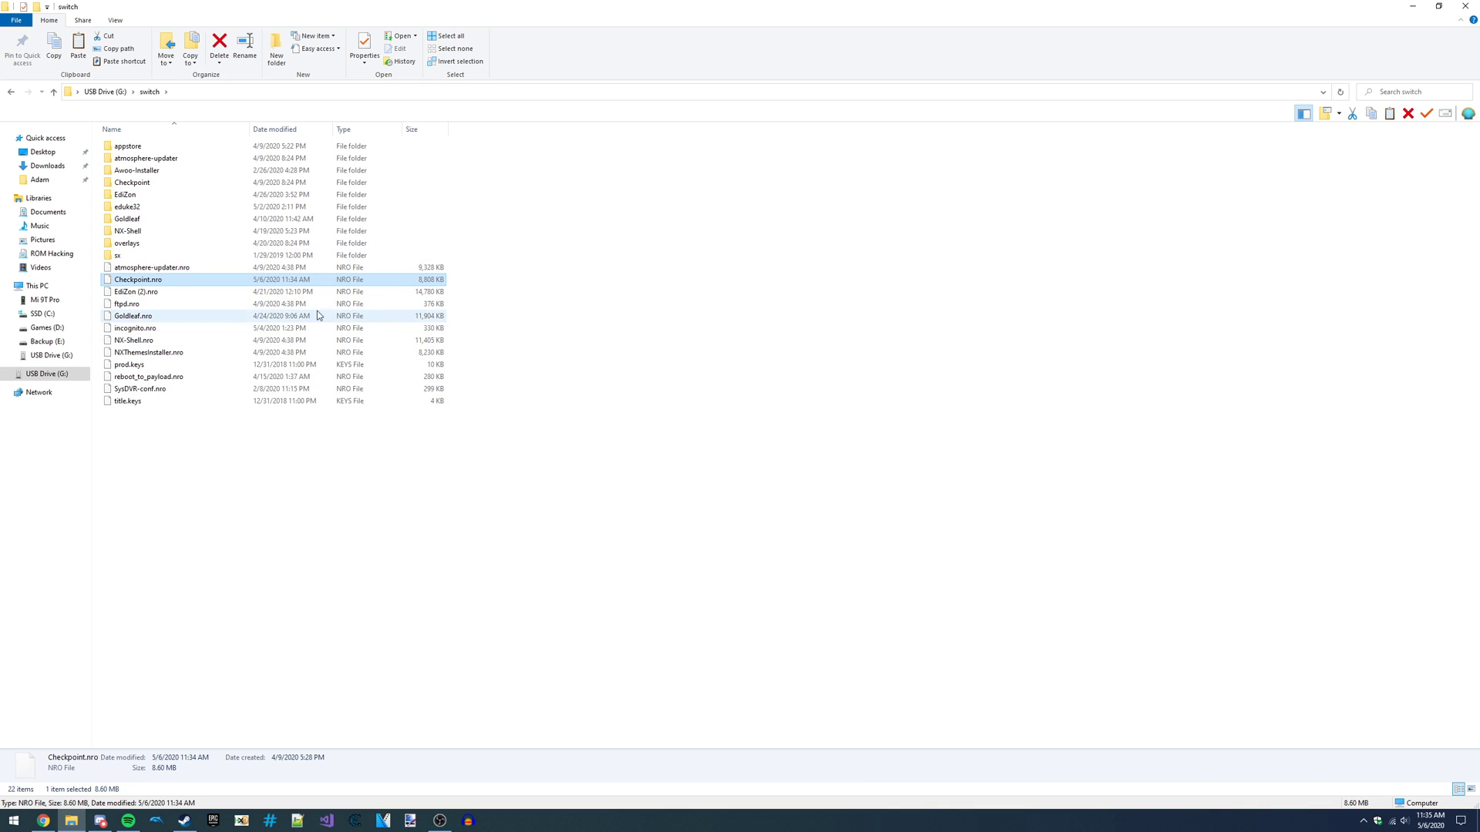
click(67, 378)
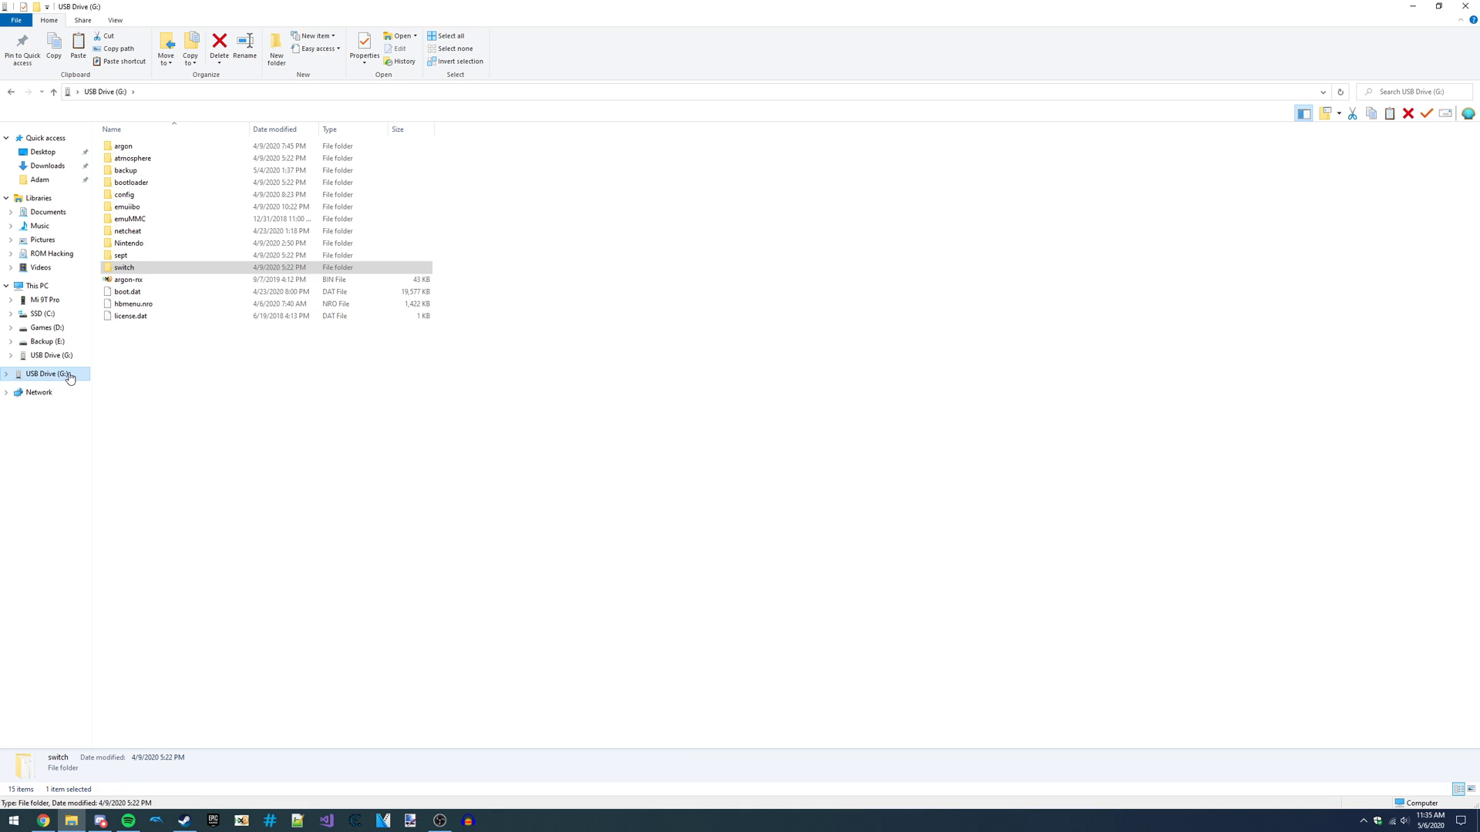
Eject the SD card, boot through Hekate and locate Checkpoint 3.7.4 in hbmenu.
right_click(68, 378)
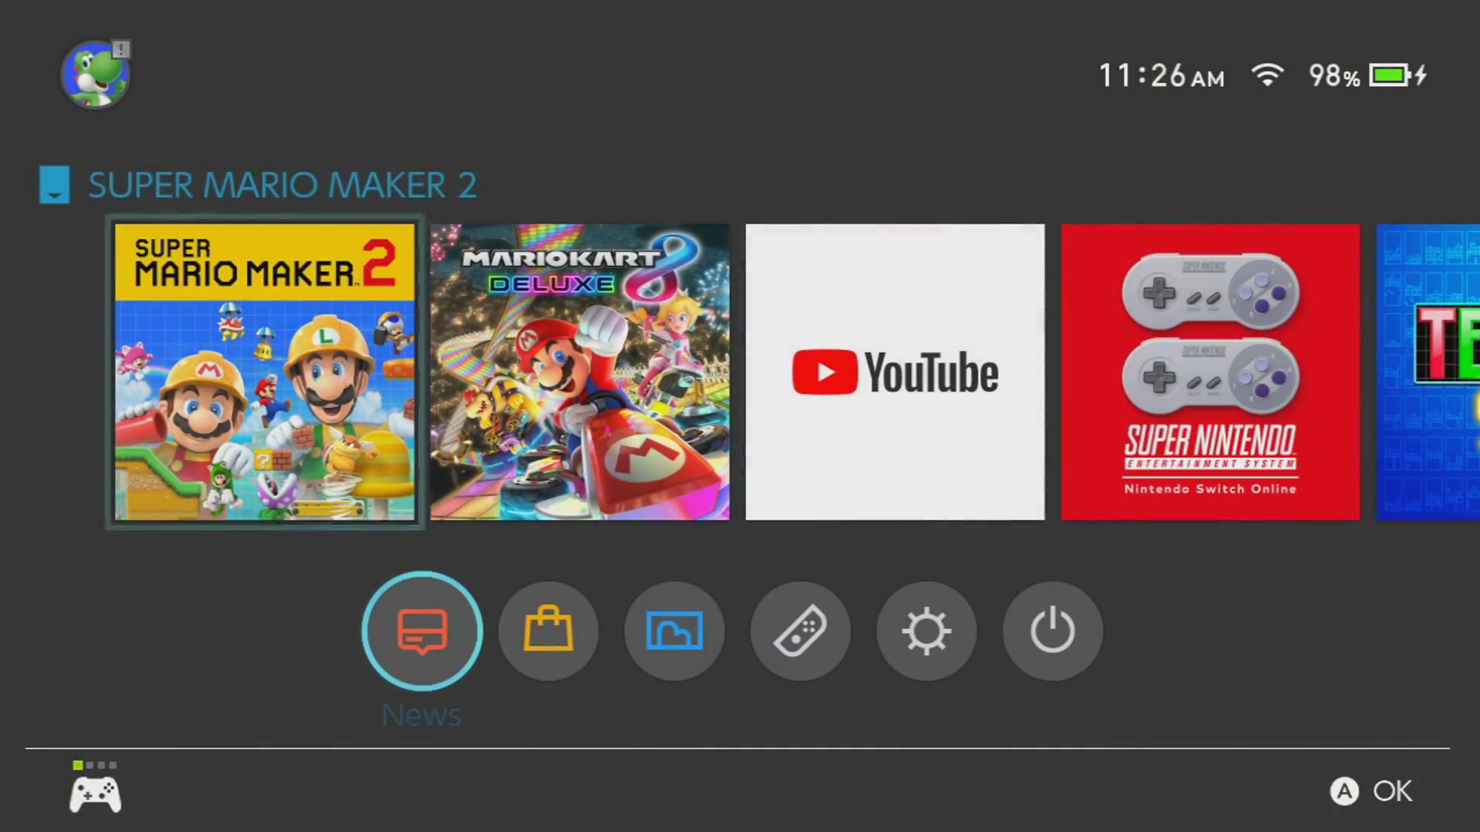
key(Right)
key(Right)
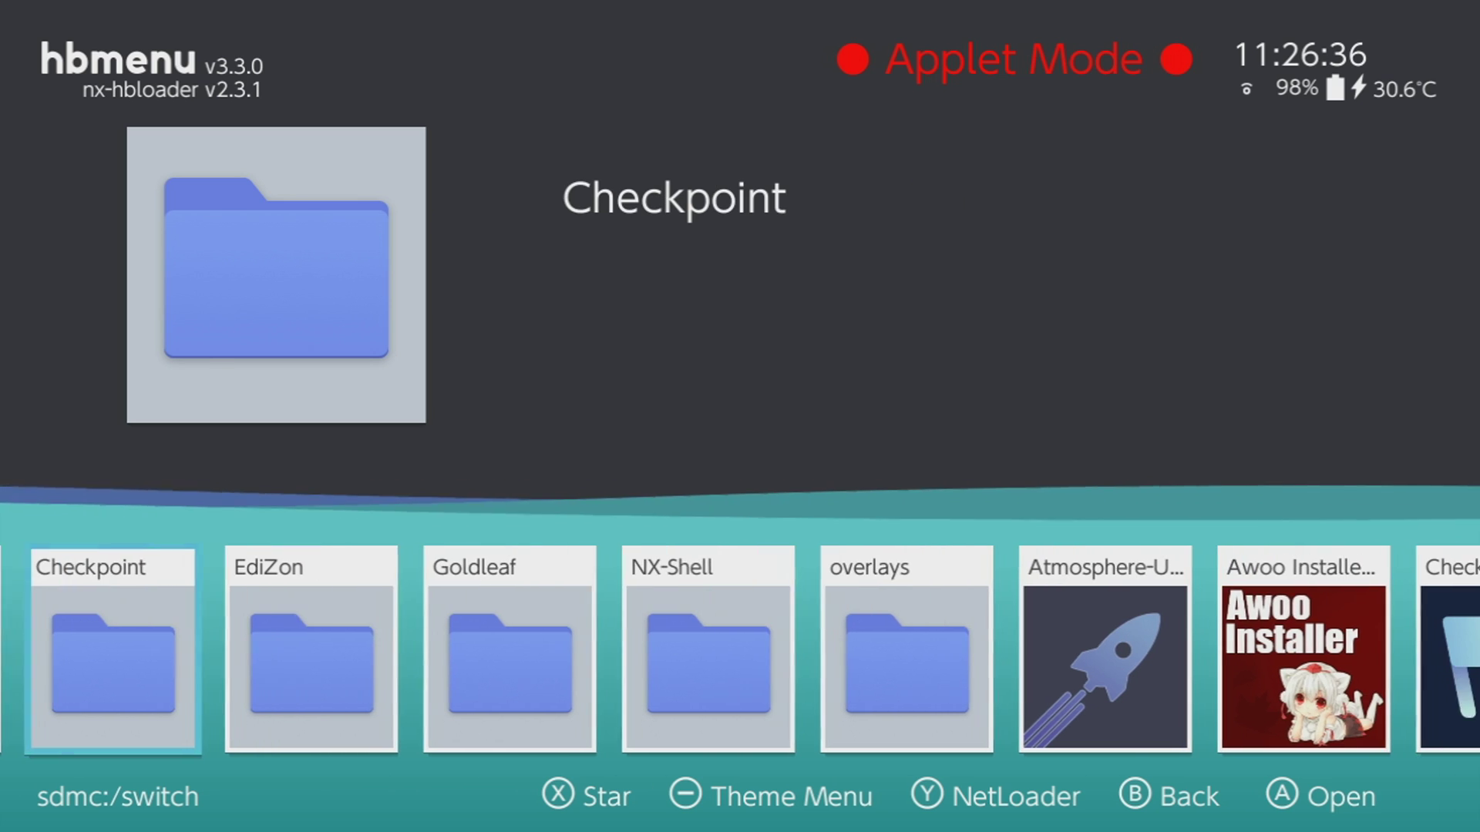
key(Right)
key(Right)
key(Right)
key(Right)
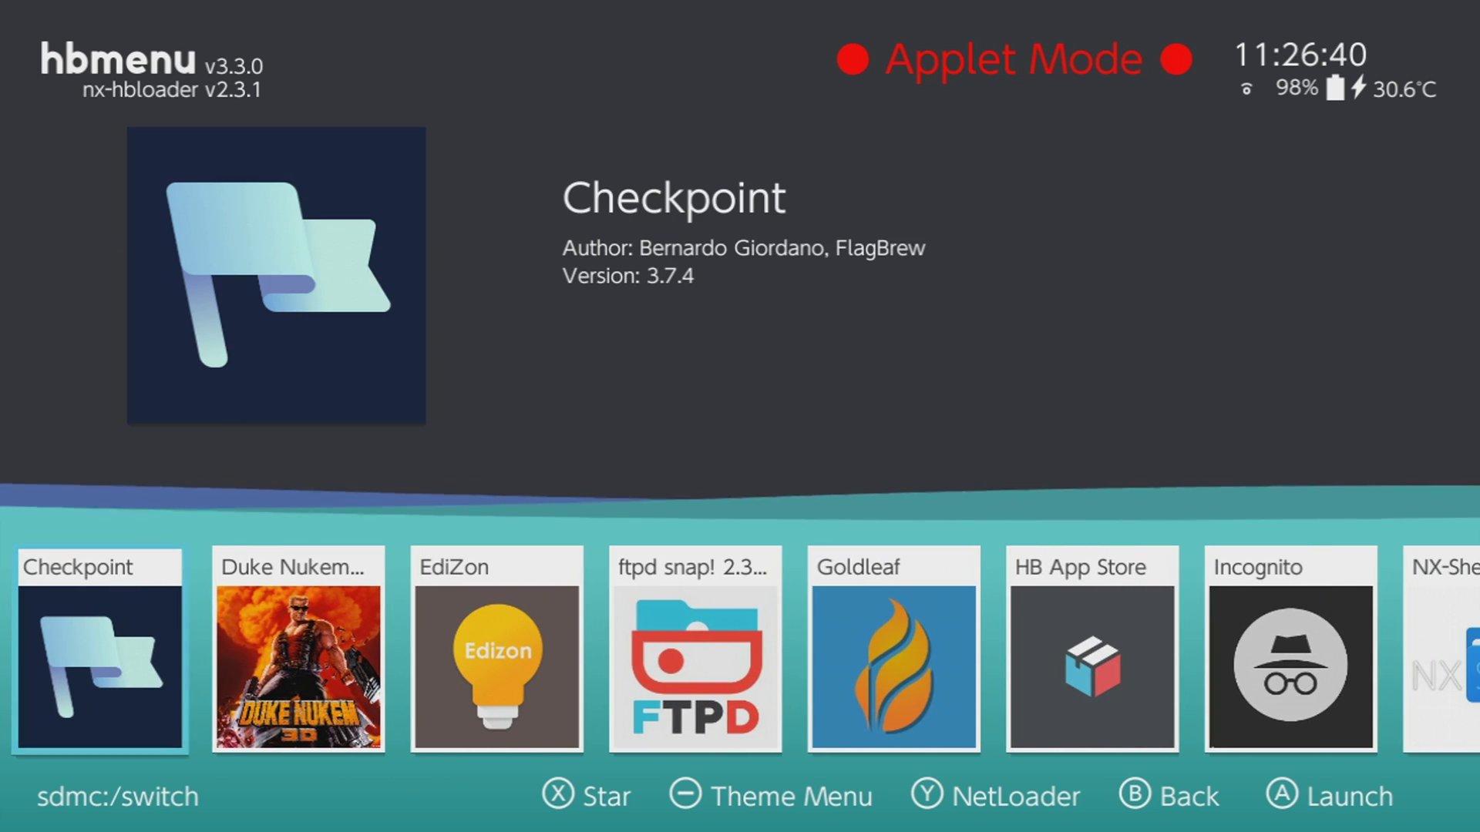
Launch Checkpoint, browse the game grid and view its Instructions overlay.
key(Return)
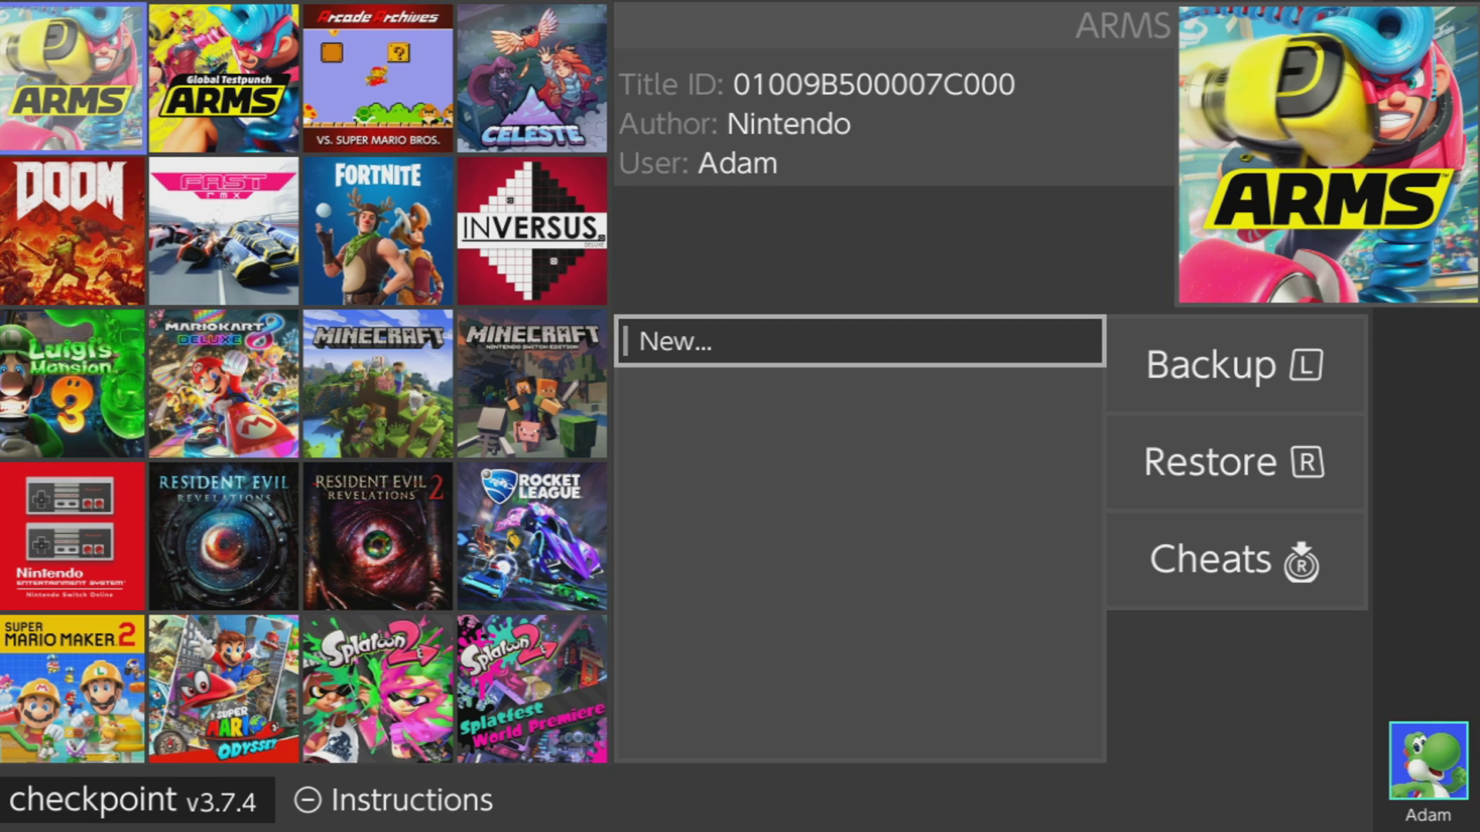
key(Right)
key(Right)
key(Right)
key(Down)
key(Left)
key(Left)
key(Left)
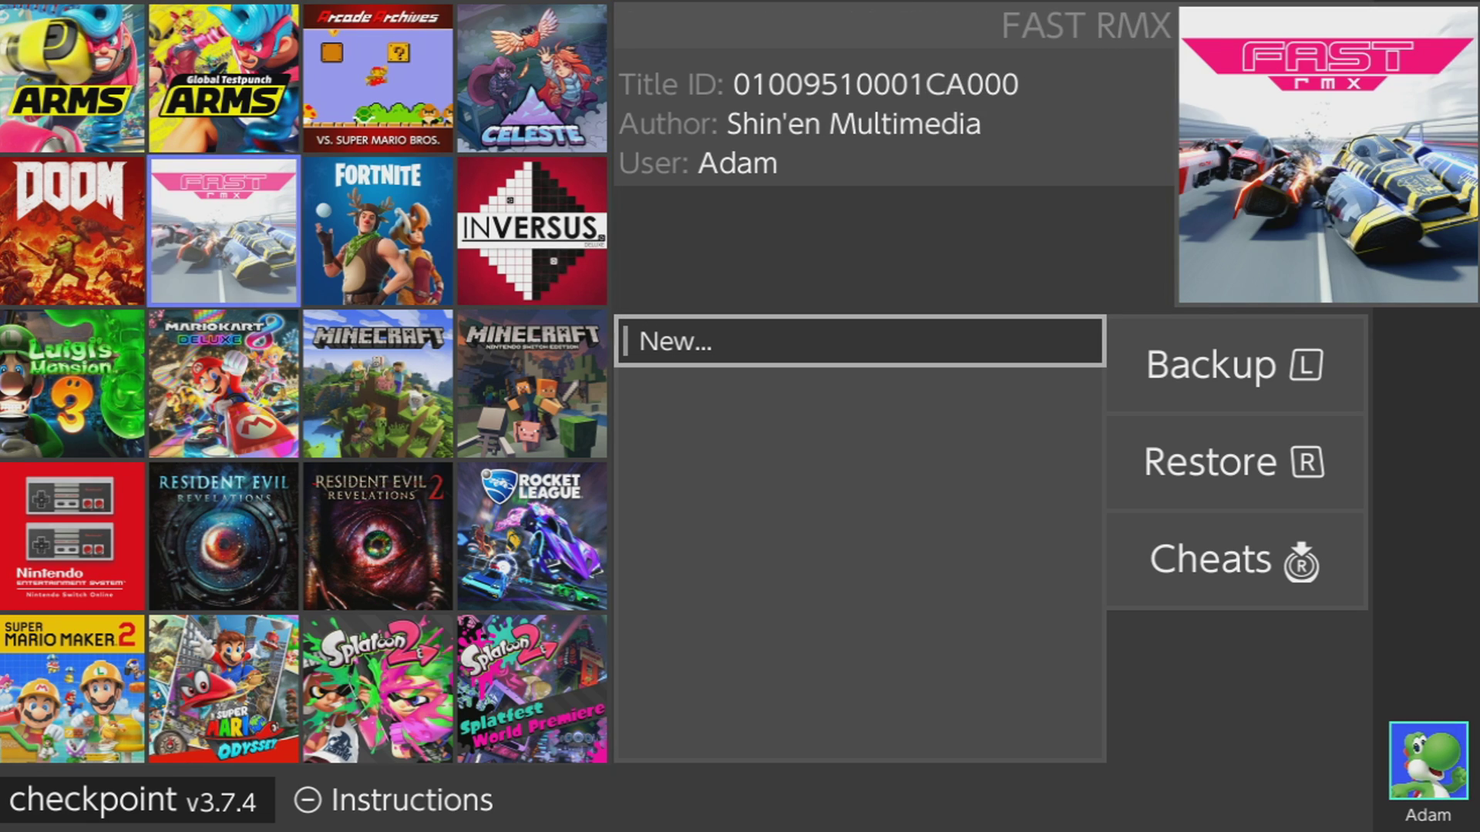
key(Up)
key(minus)
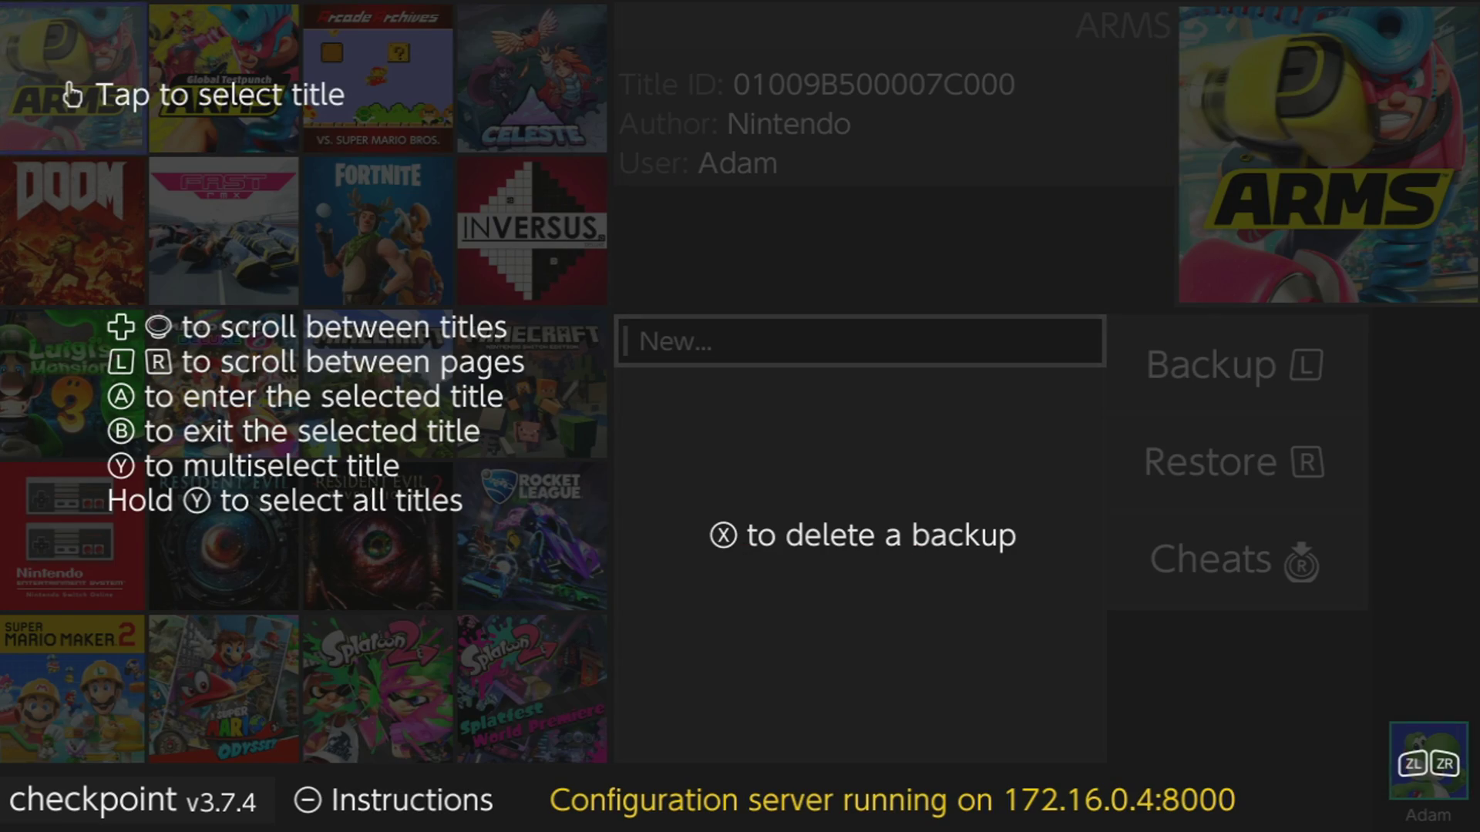
key(Down)
key(Down)
Select Mario Kart 8 Deluxe and create a new backup of its save.
key(minus)
key(Right)
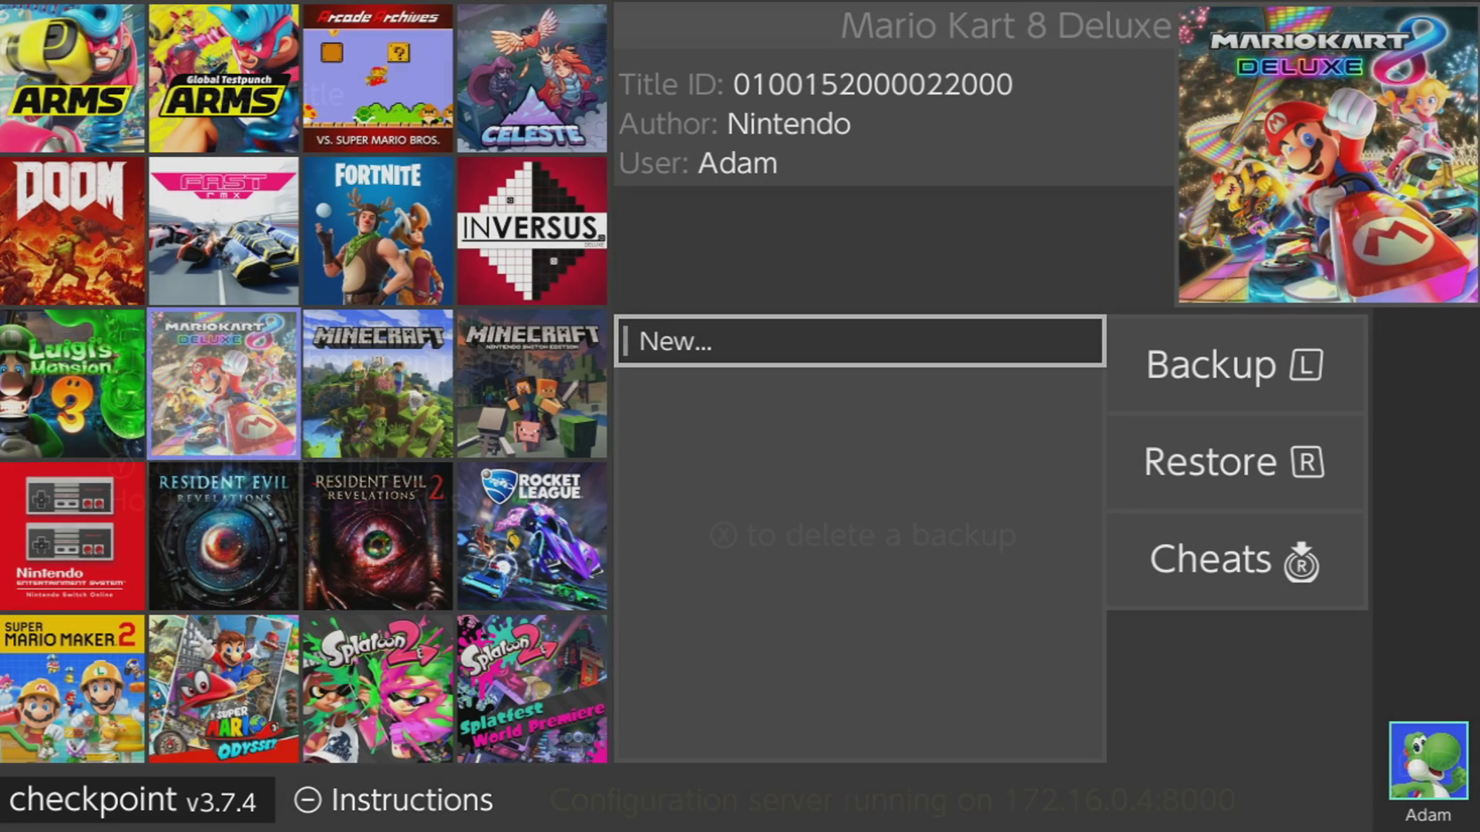
key(a)
key(l)
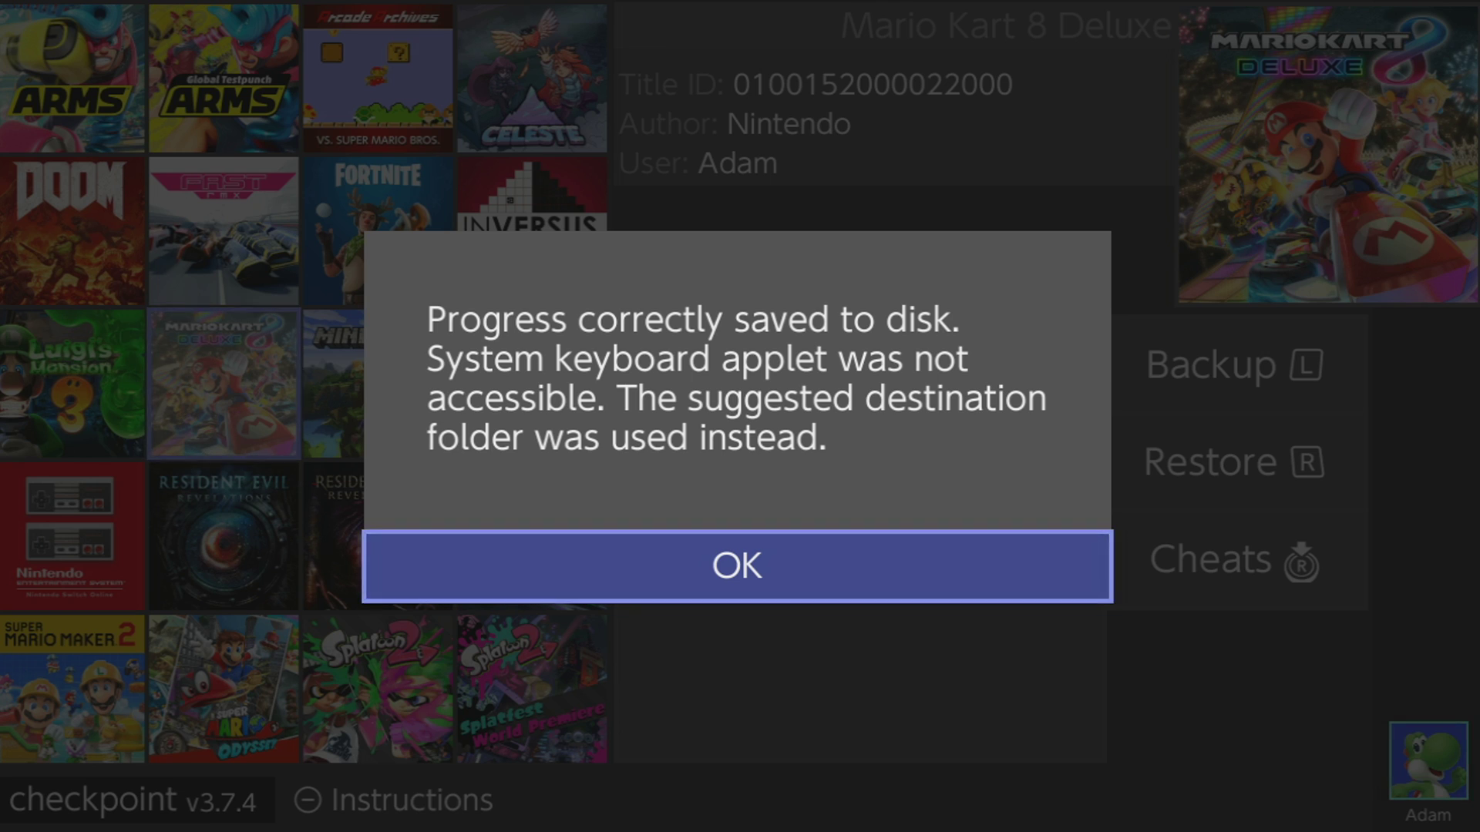
Restore the existing Mario Kart 8 Deluxe backup to the game.
key(a)
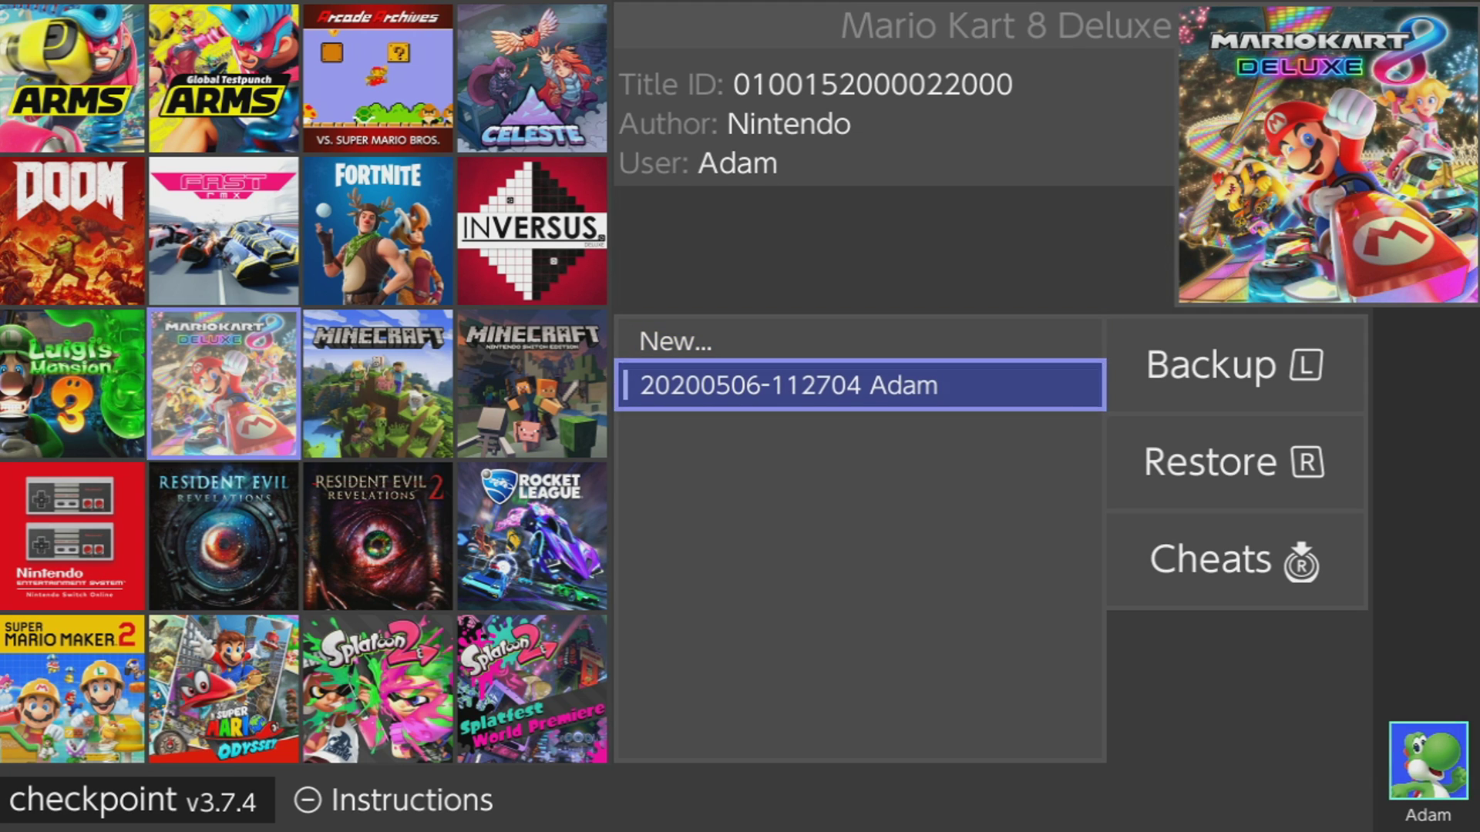
key(r)
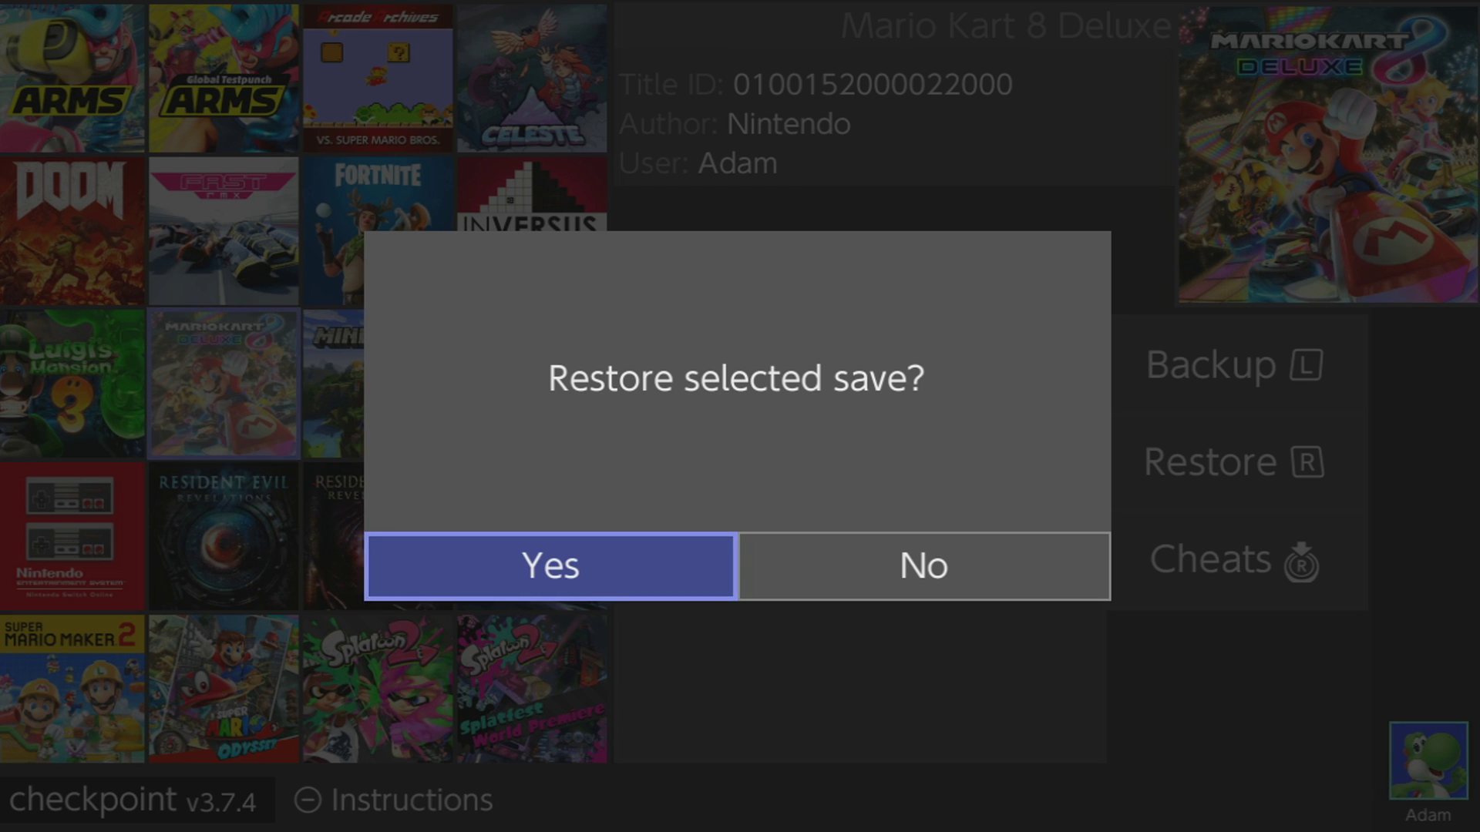
key(a)
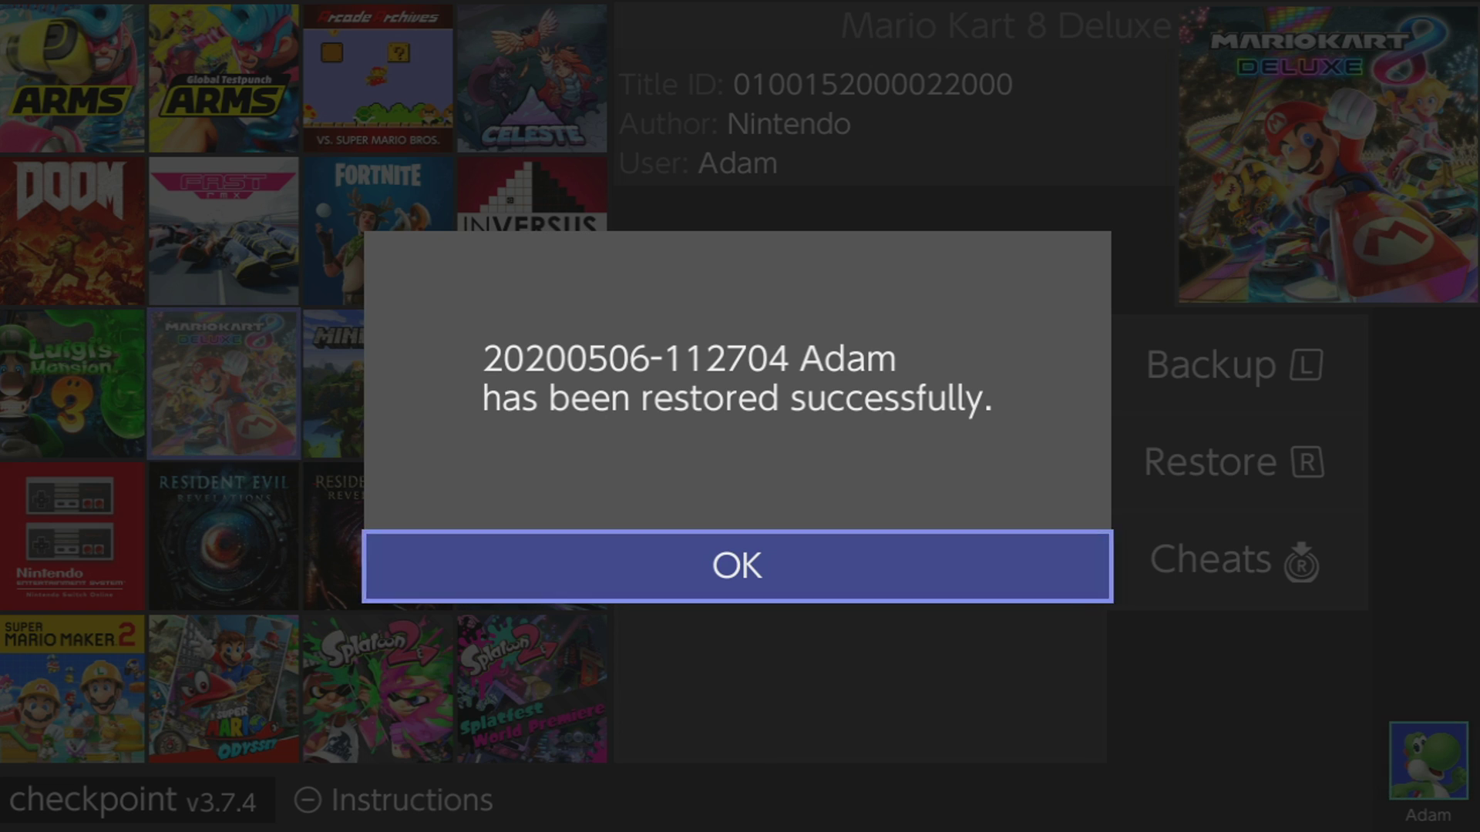
key(a)
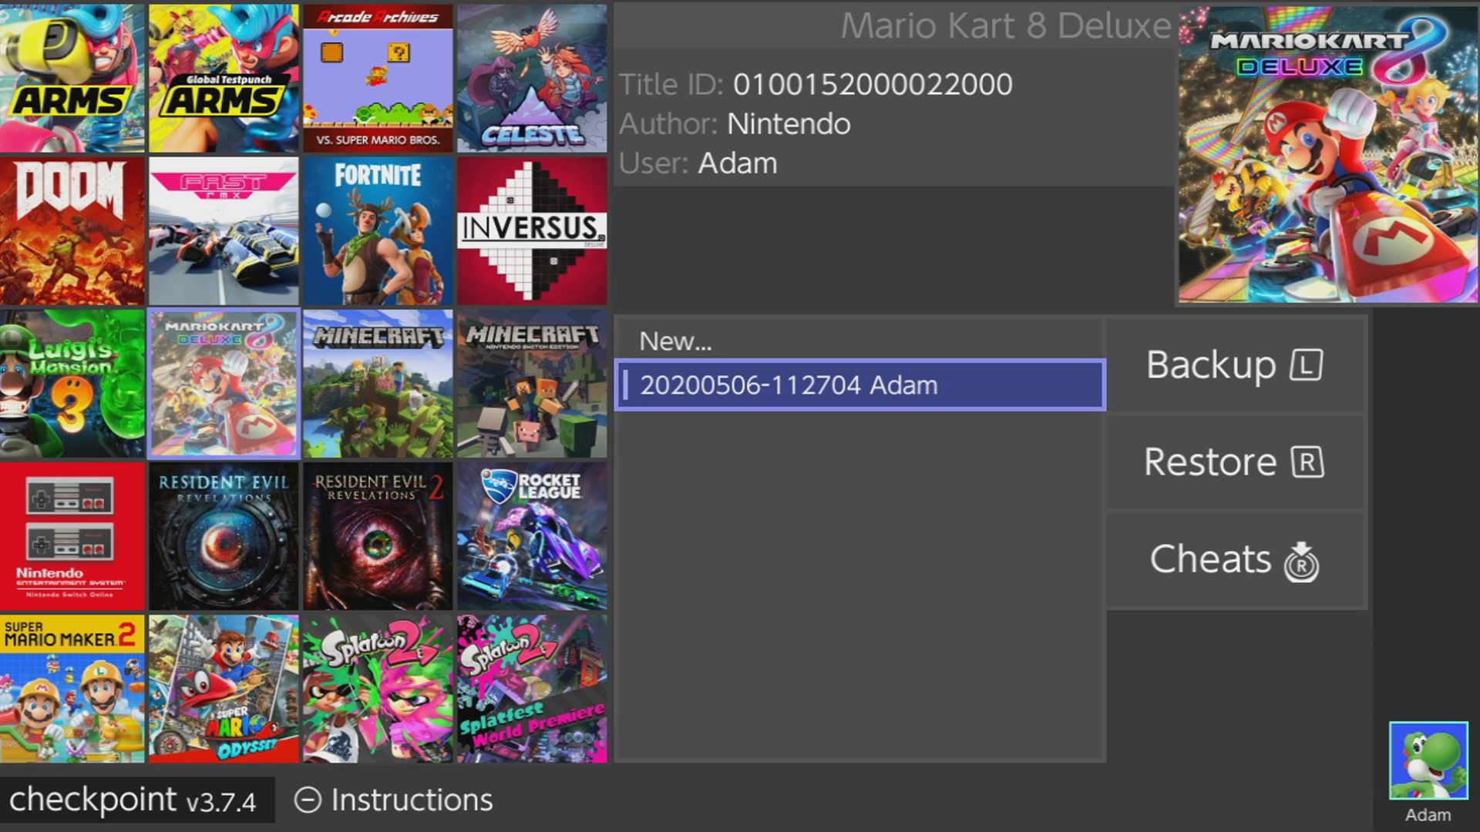
Delete the old Mario Kart 8 Deluxe backup and create a fresh one.
key(x)
key(Right)
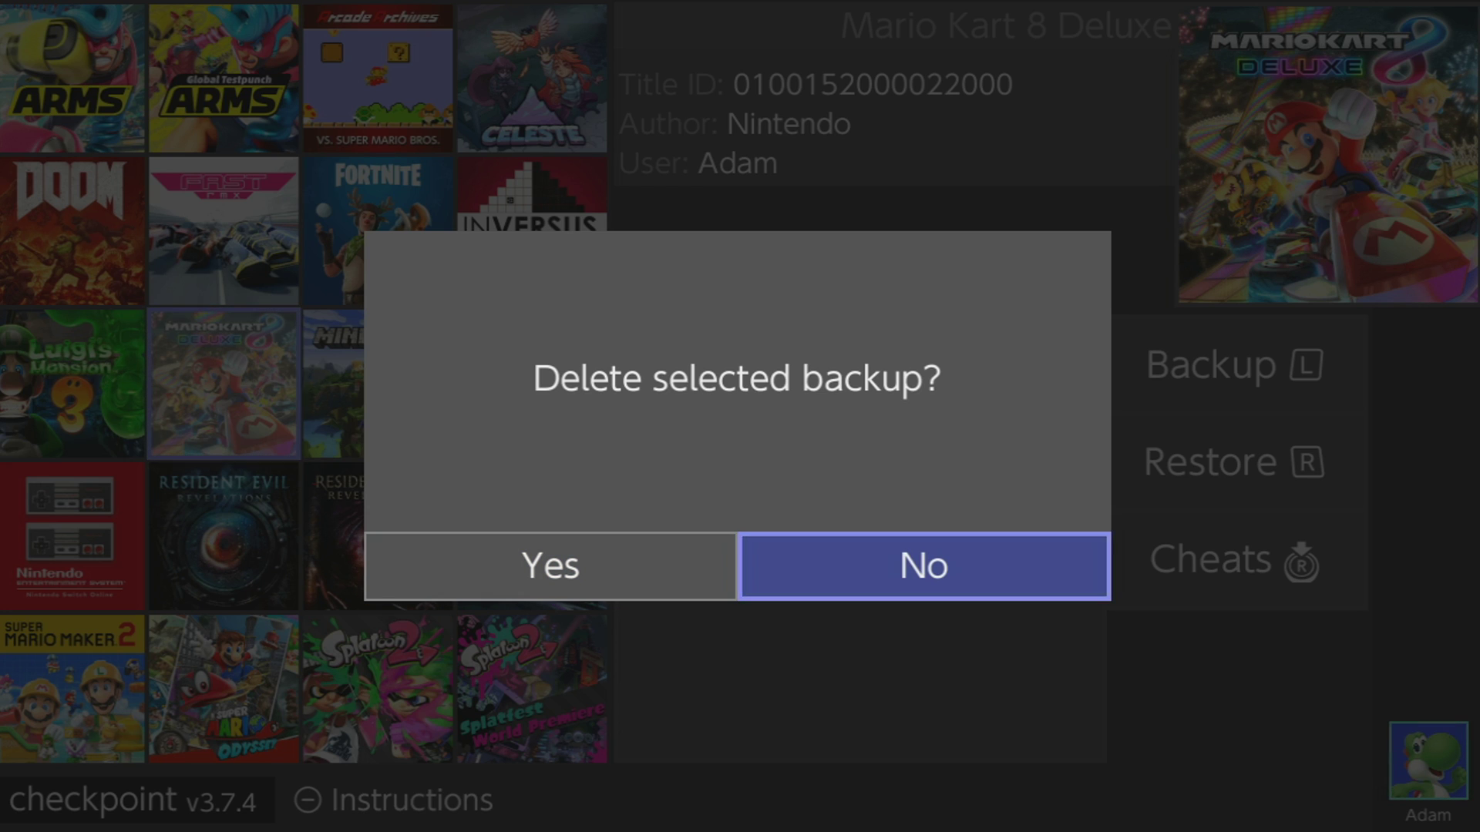
key(Left)
key(a)
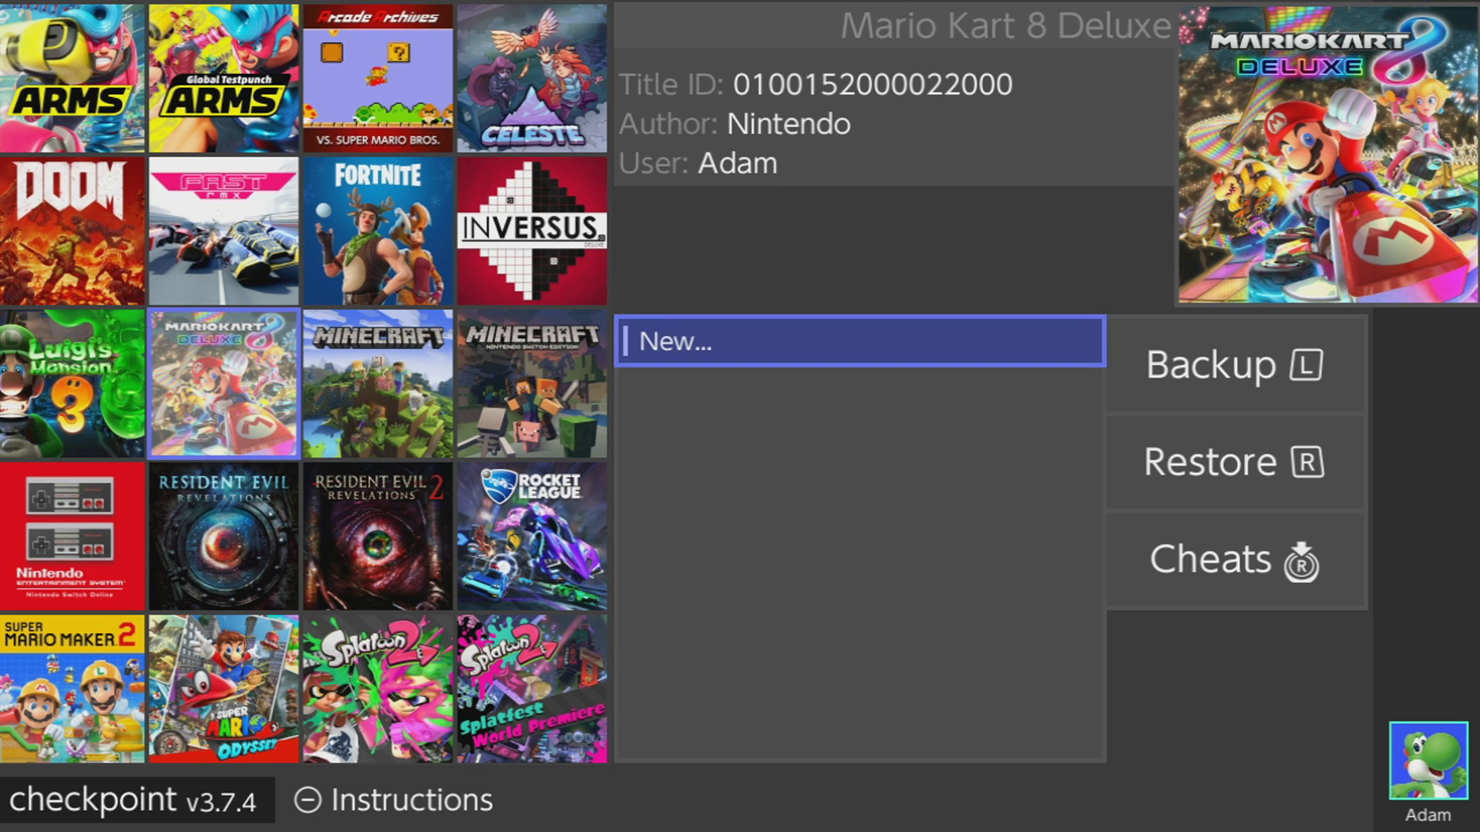
key(l)
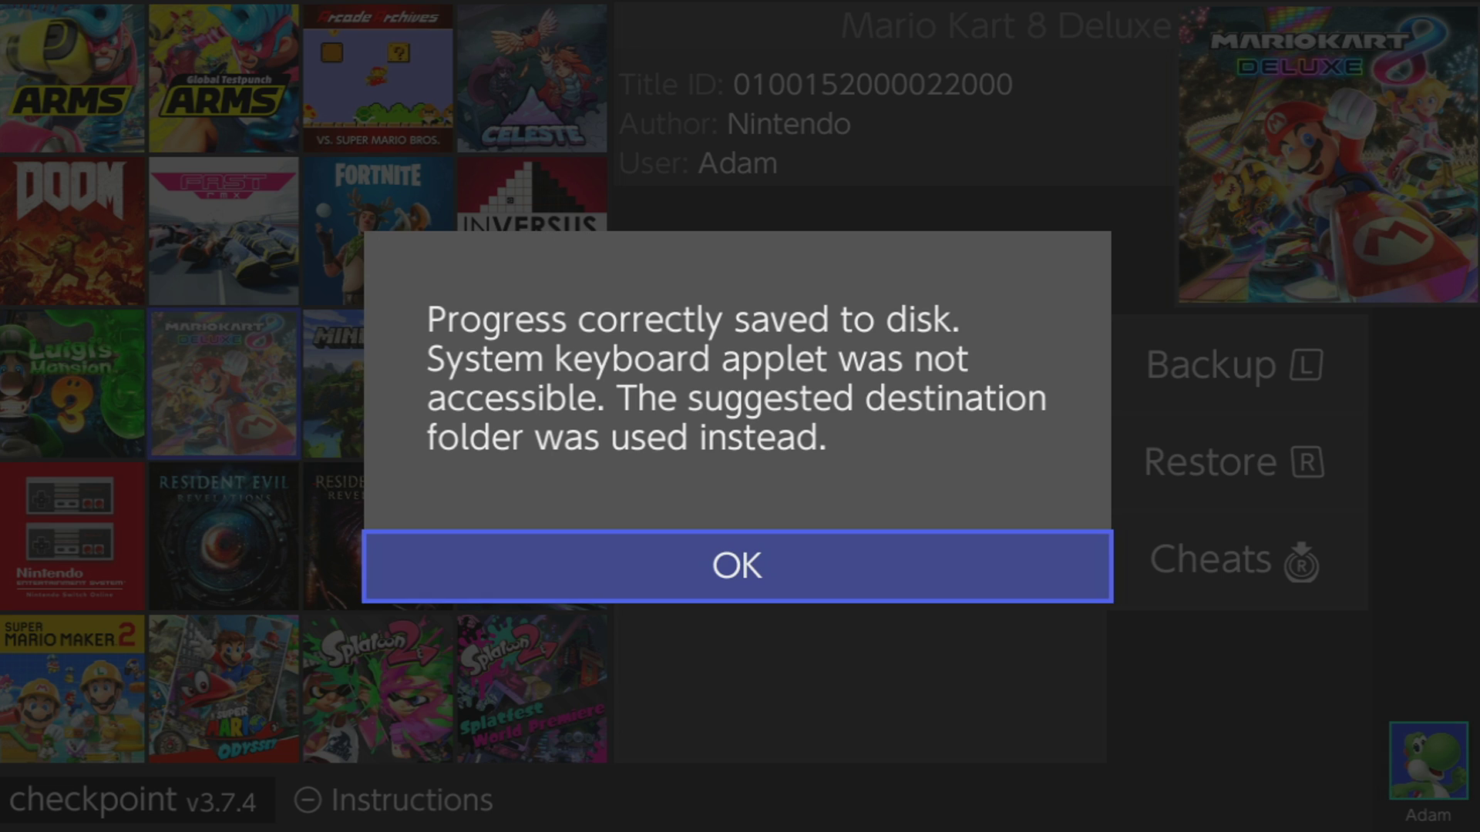
key(a)
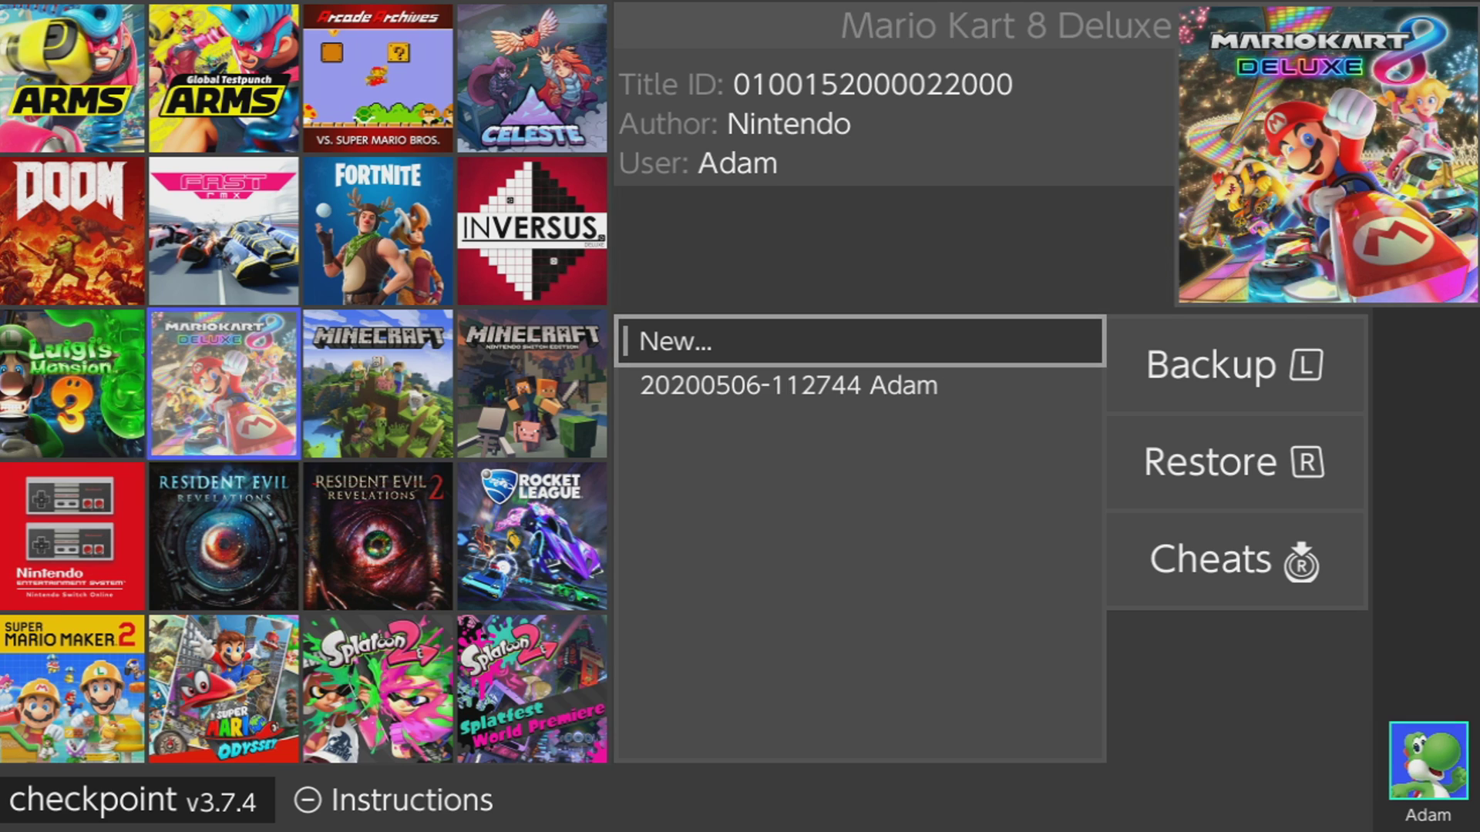
Back up the Luigi's Mansion 3 save.
click(72, 383)
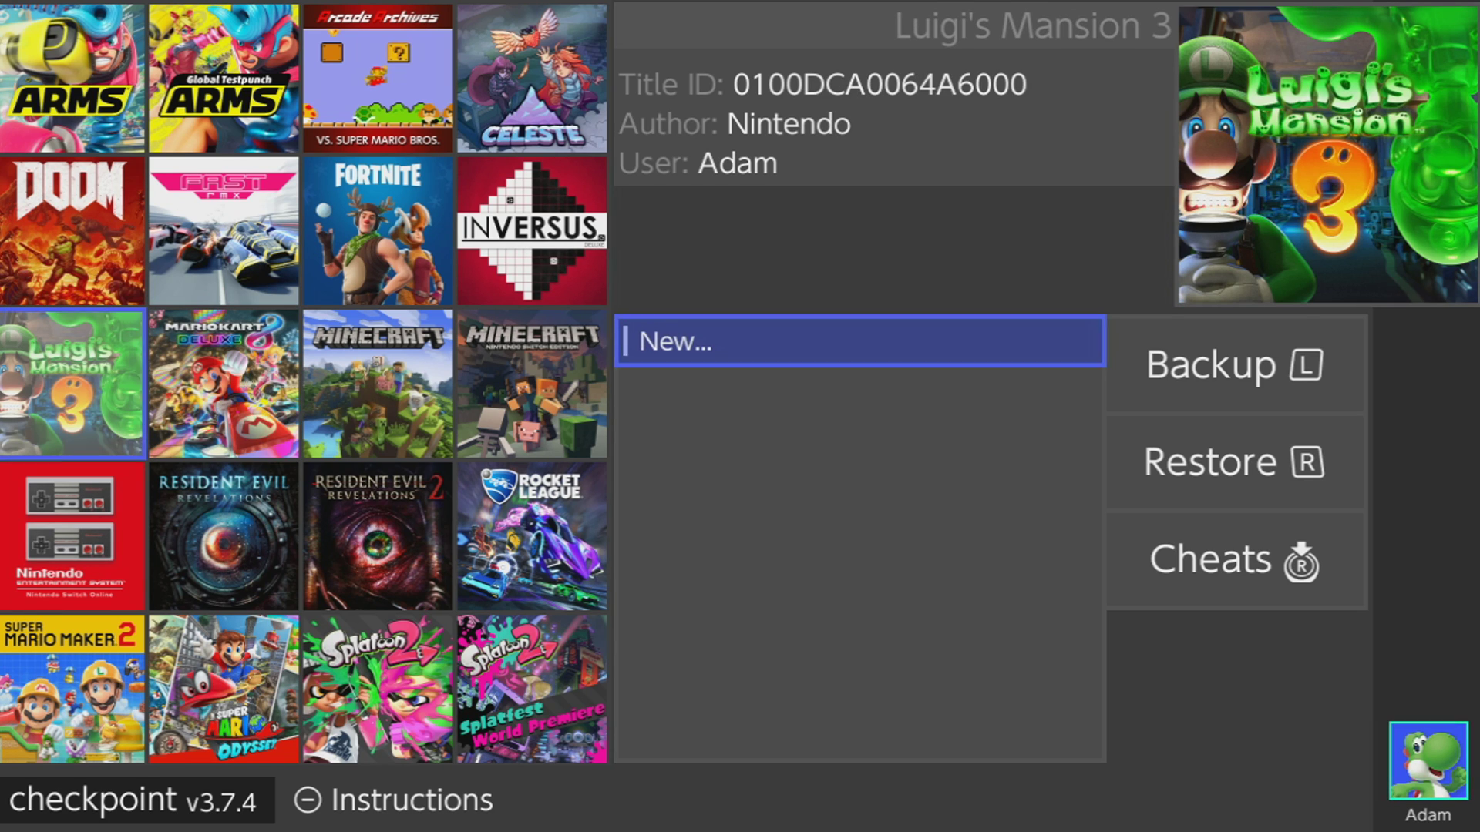
key(l)
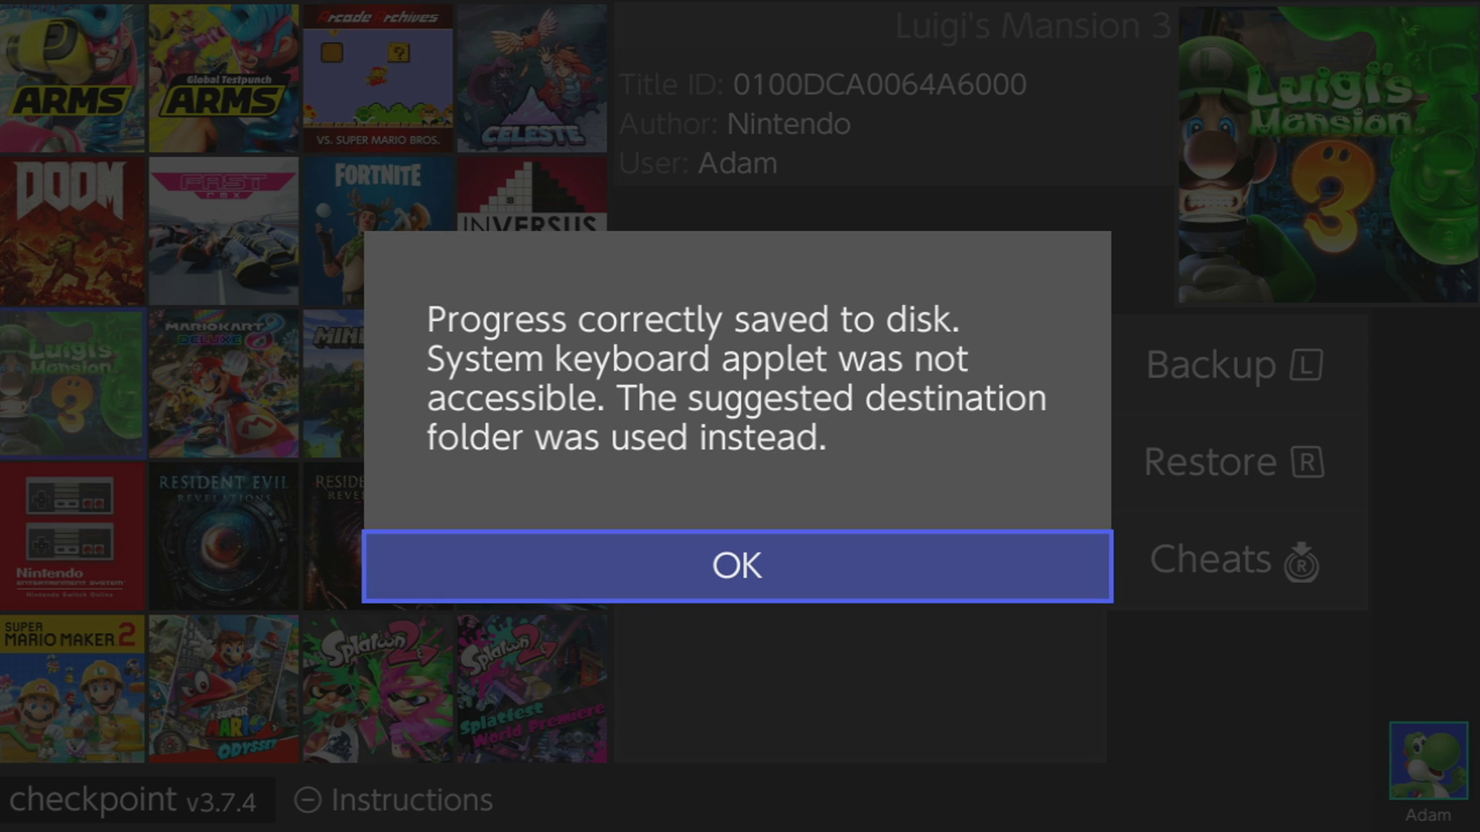
key(a)
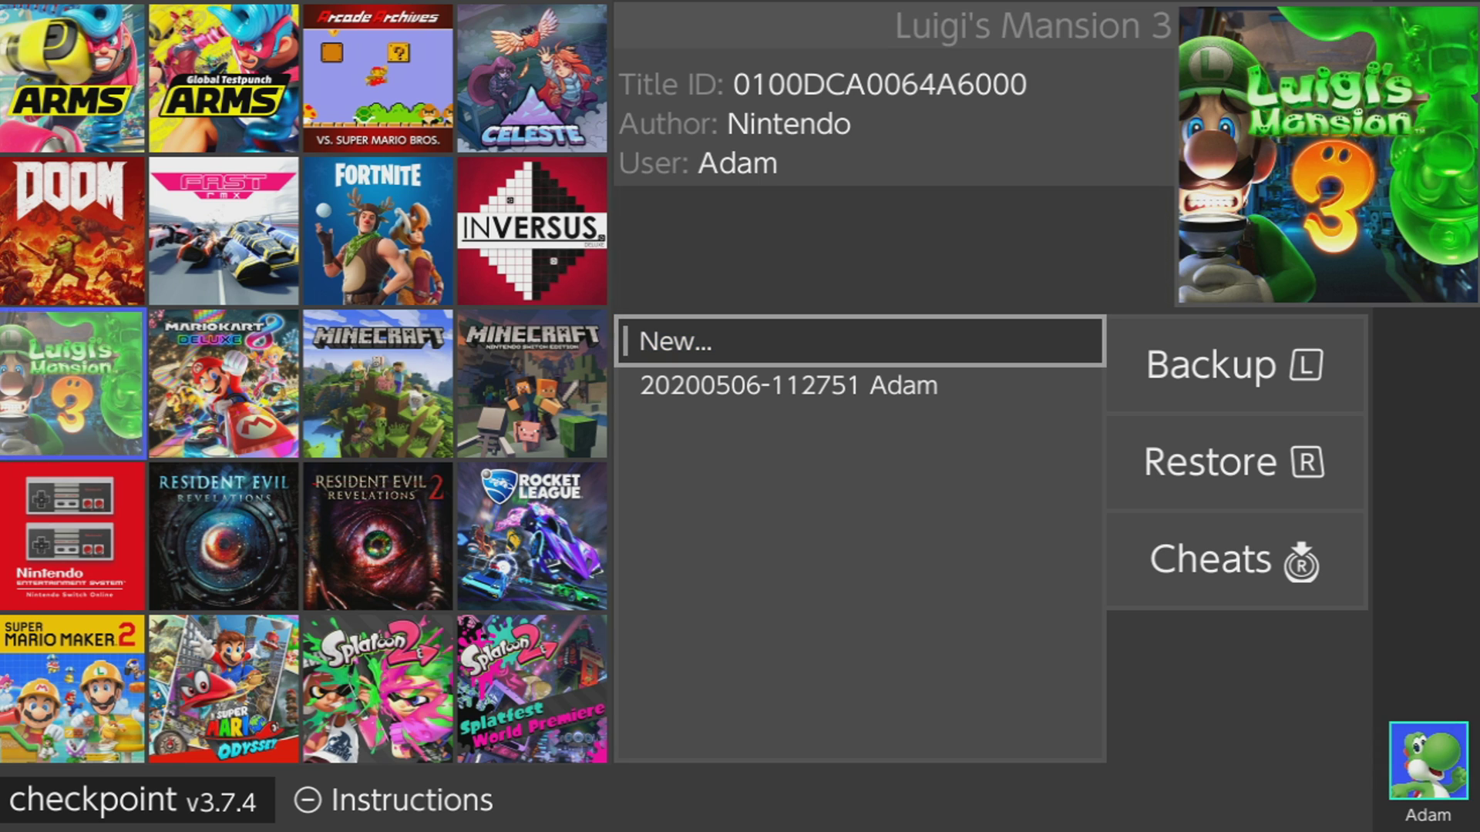
click(223, 383)
click(224, 536)
click(73, 536)
click(72, 383)
Quit Checkpoint and hbmenu with + to reach the Switch HOME Menu.
key(plus)
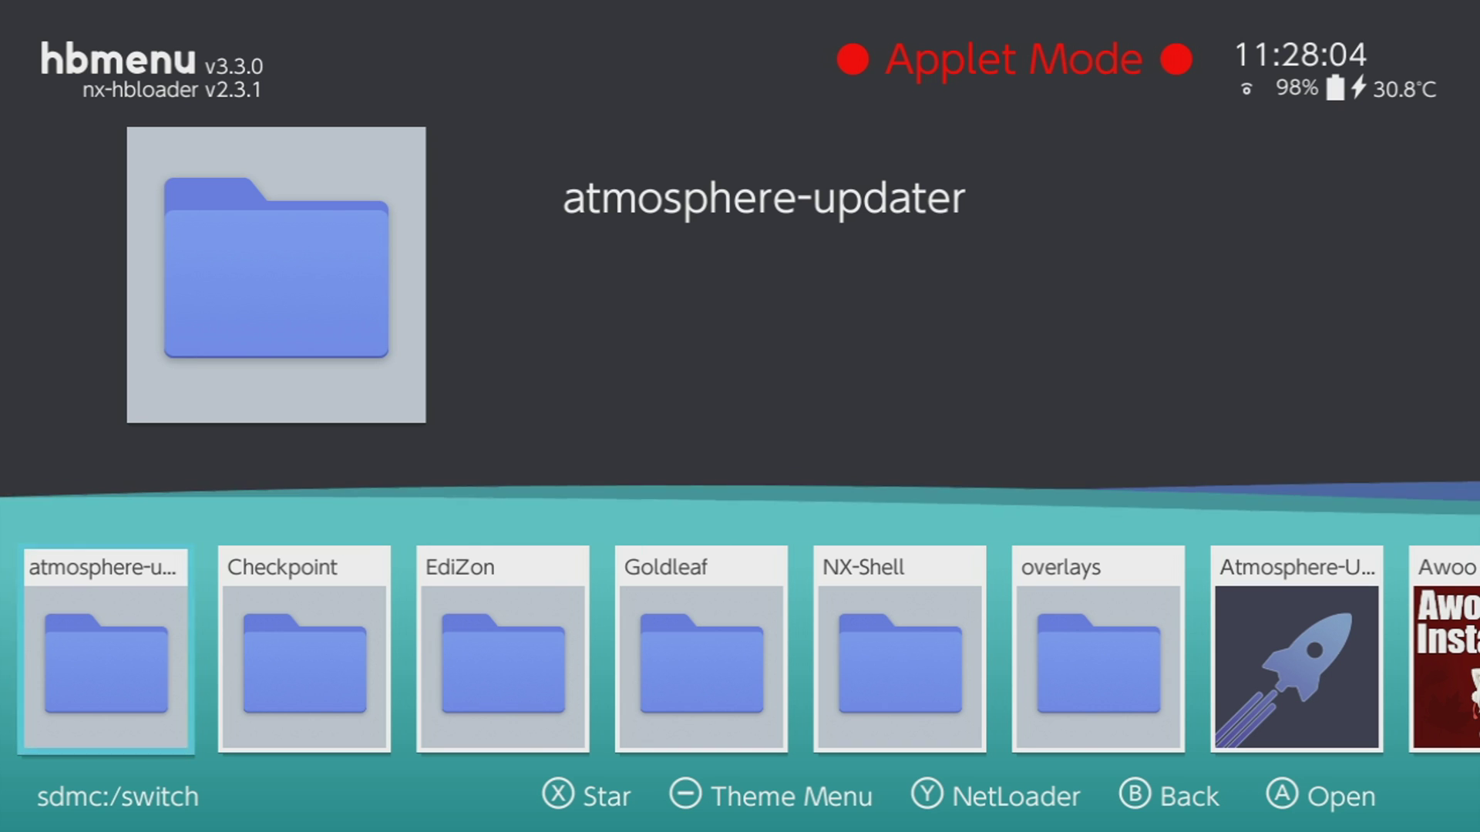
key(plus)
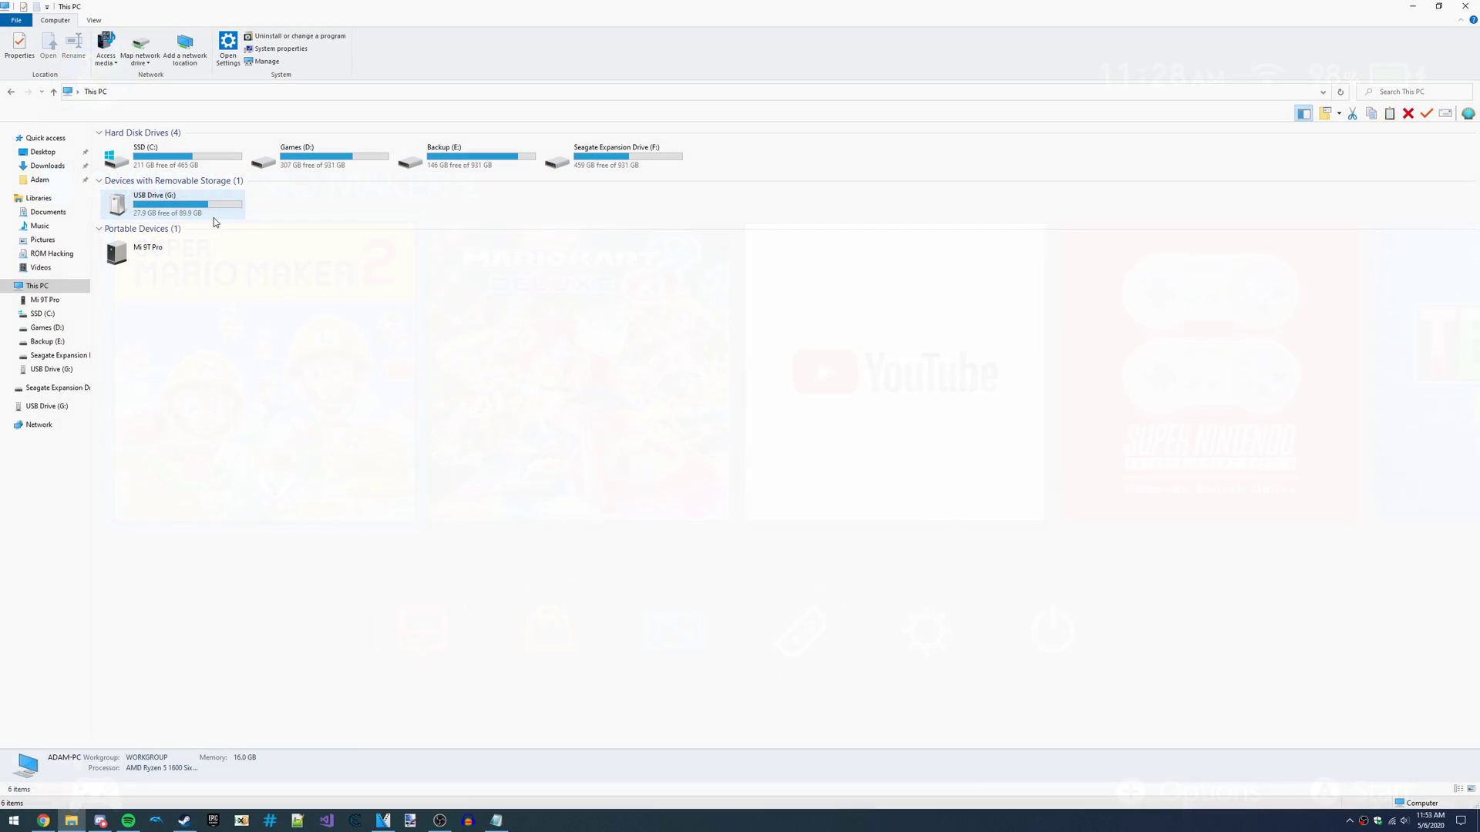
Open switch > Checkpoint > saves on USB Drive (G:) and widen the Name column.
click(199, 197)
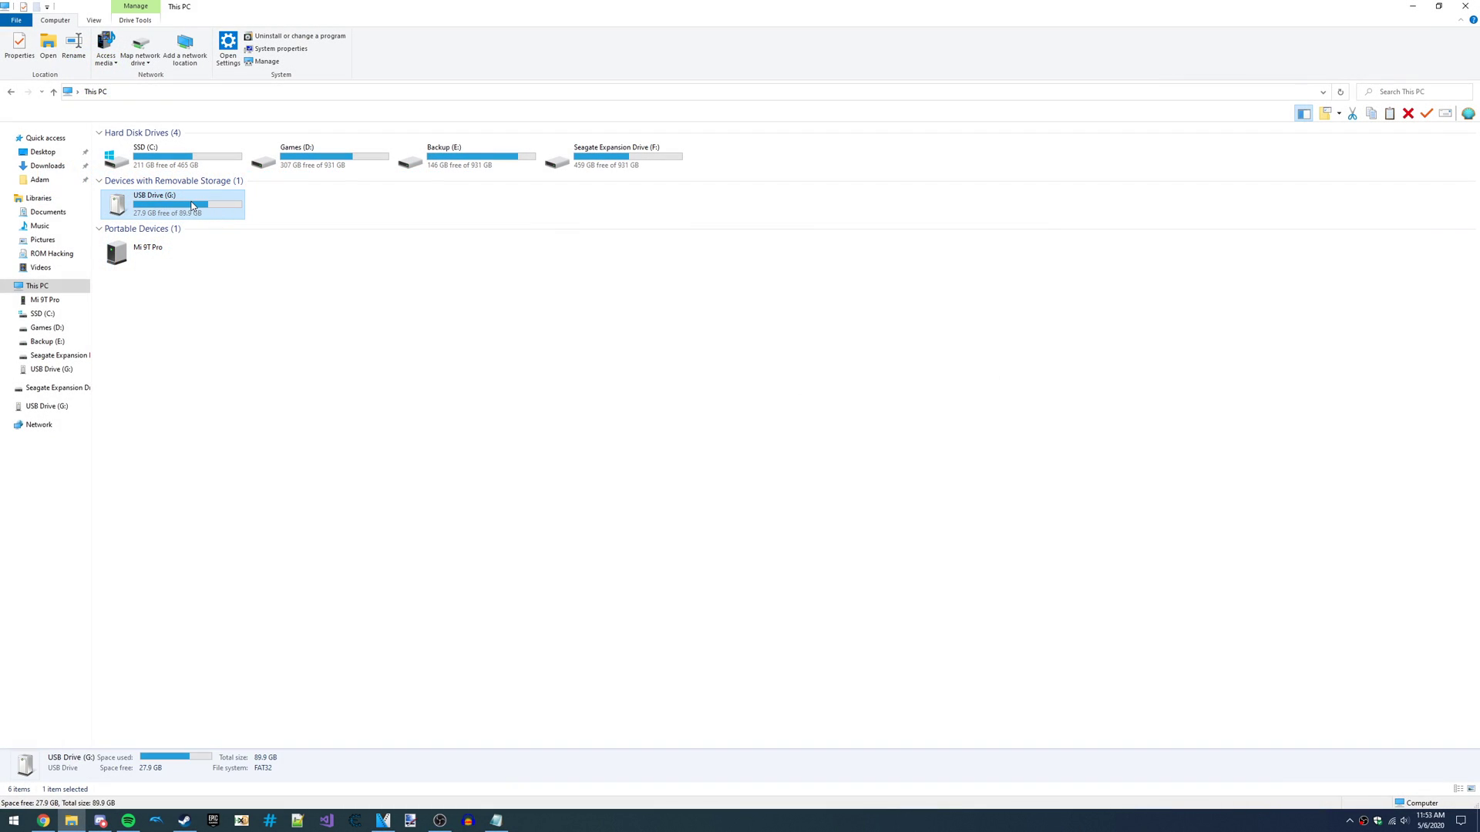
double_click(192, 206)
click(131, 272)
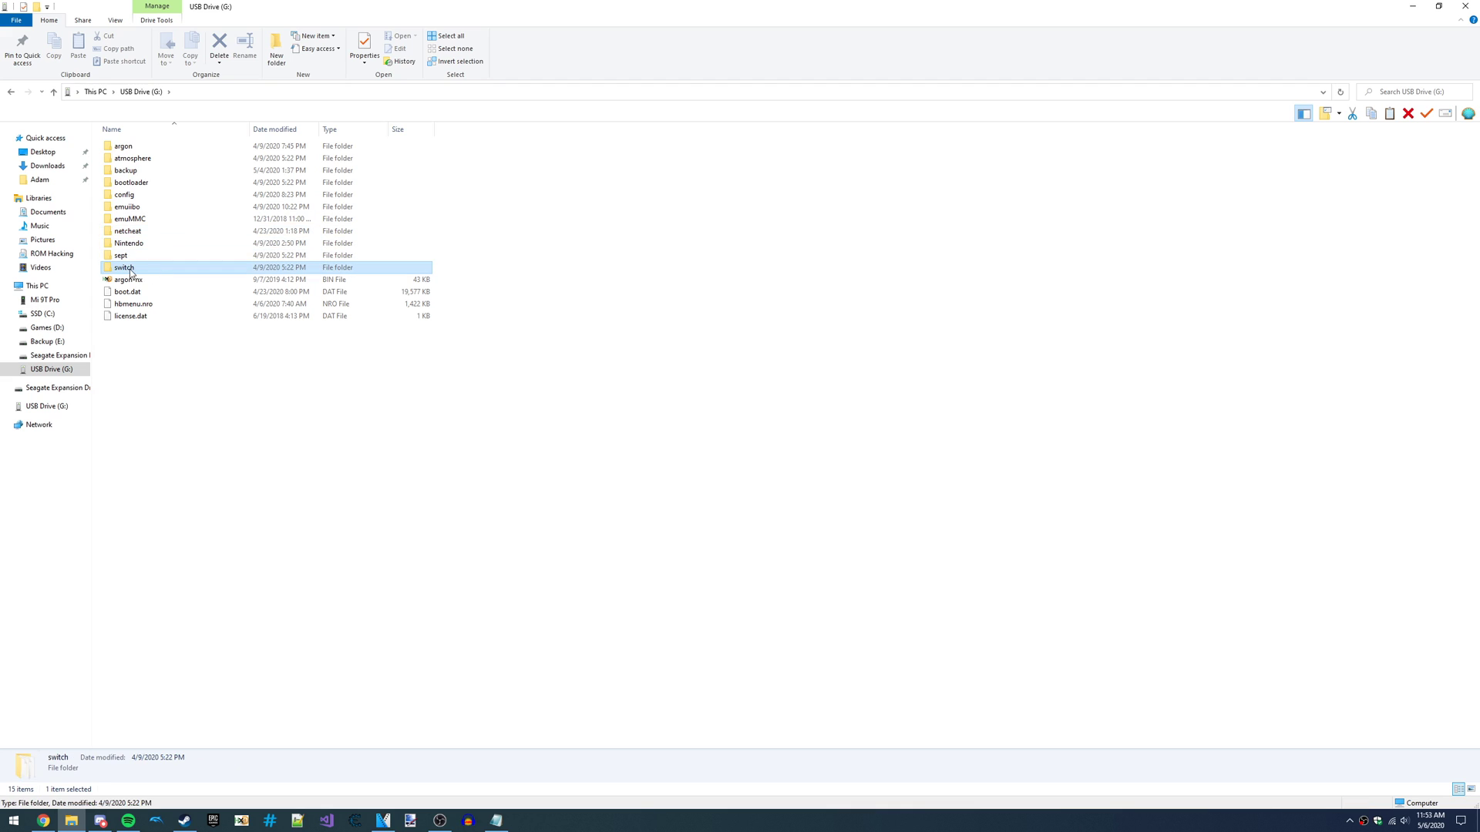
double_click(135, 272)
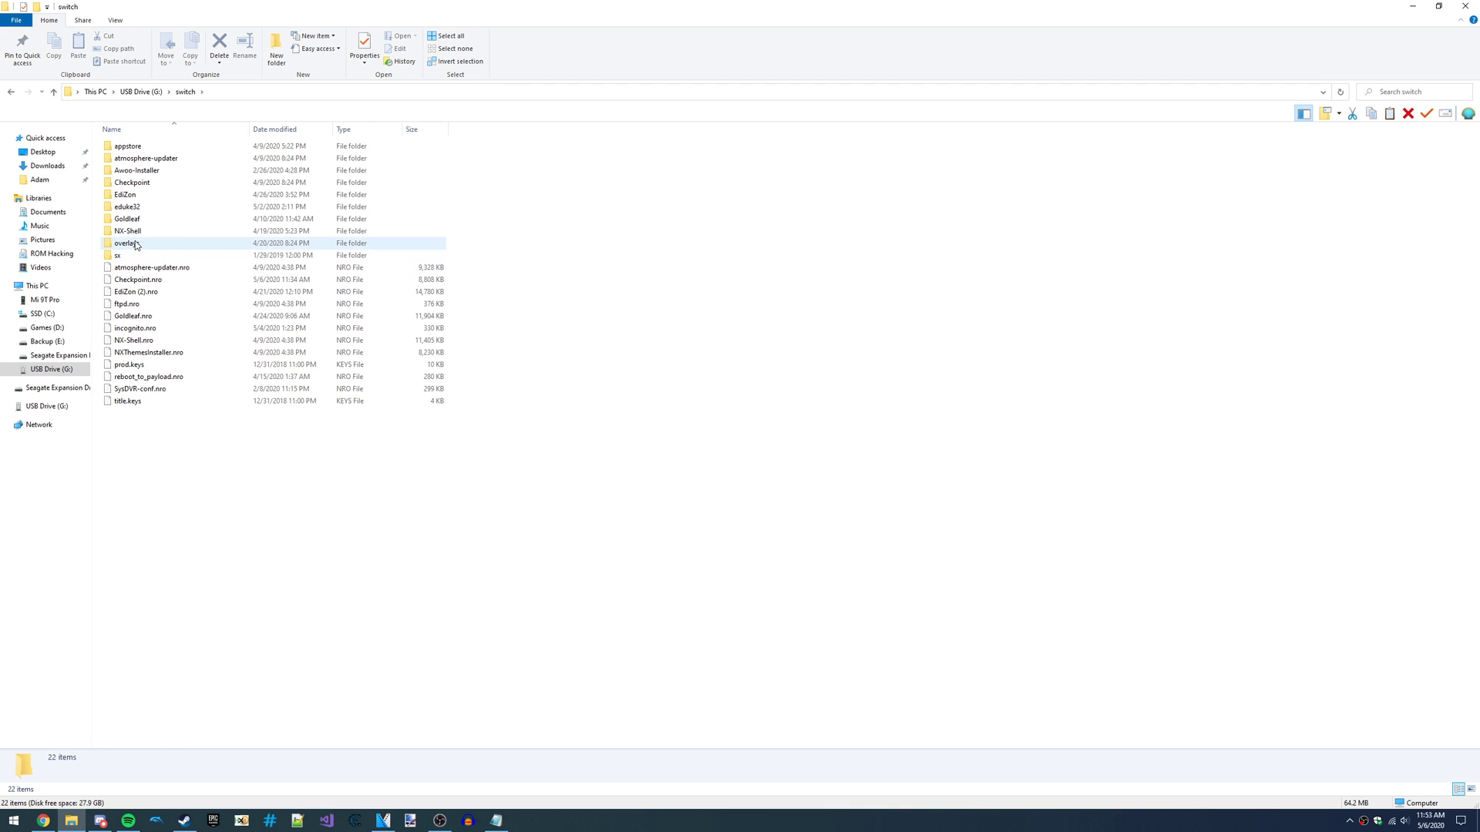
click(142, 185)
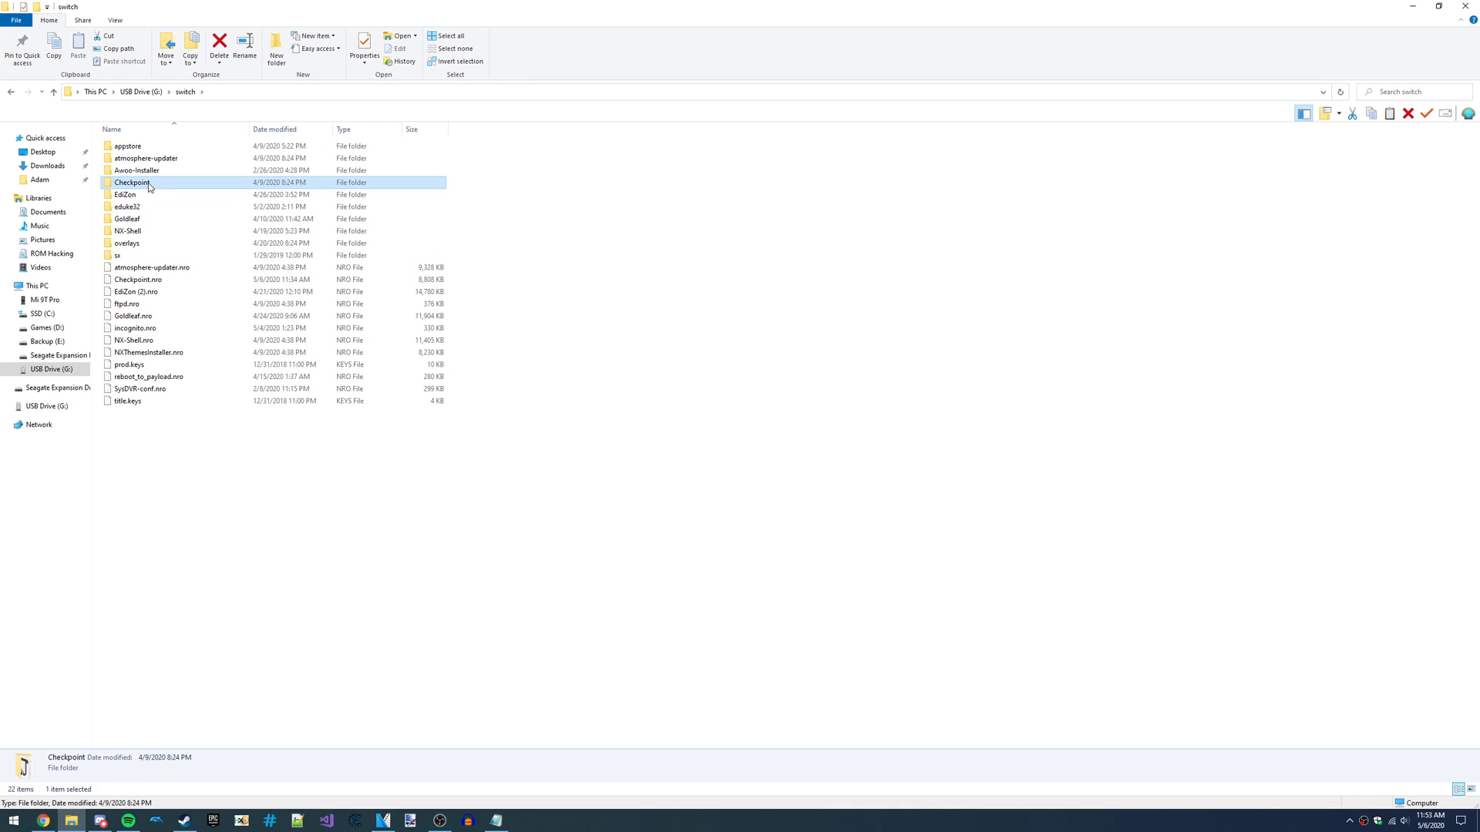
double_click(132, 185)
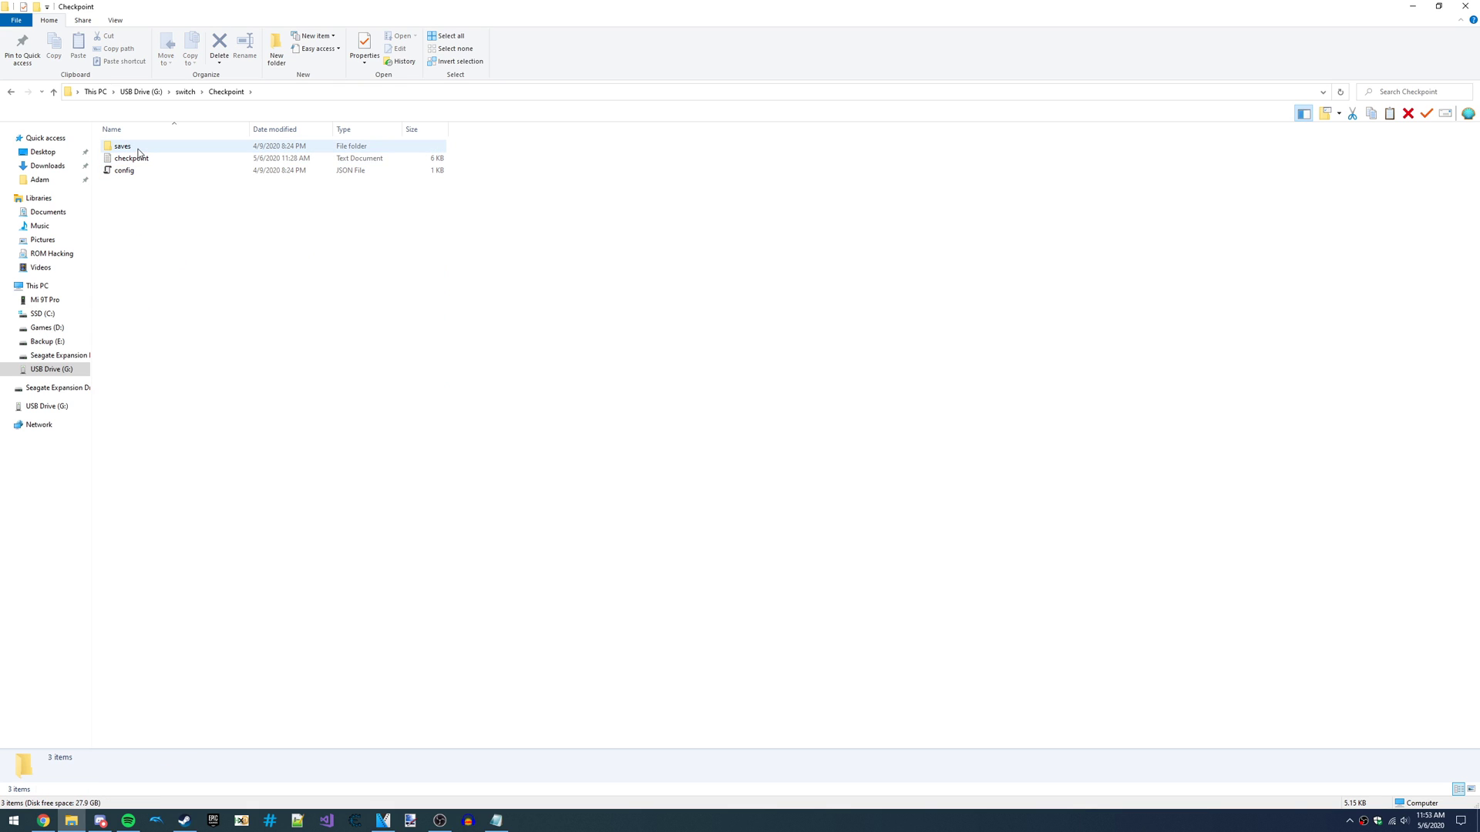
click(129, 148)
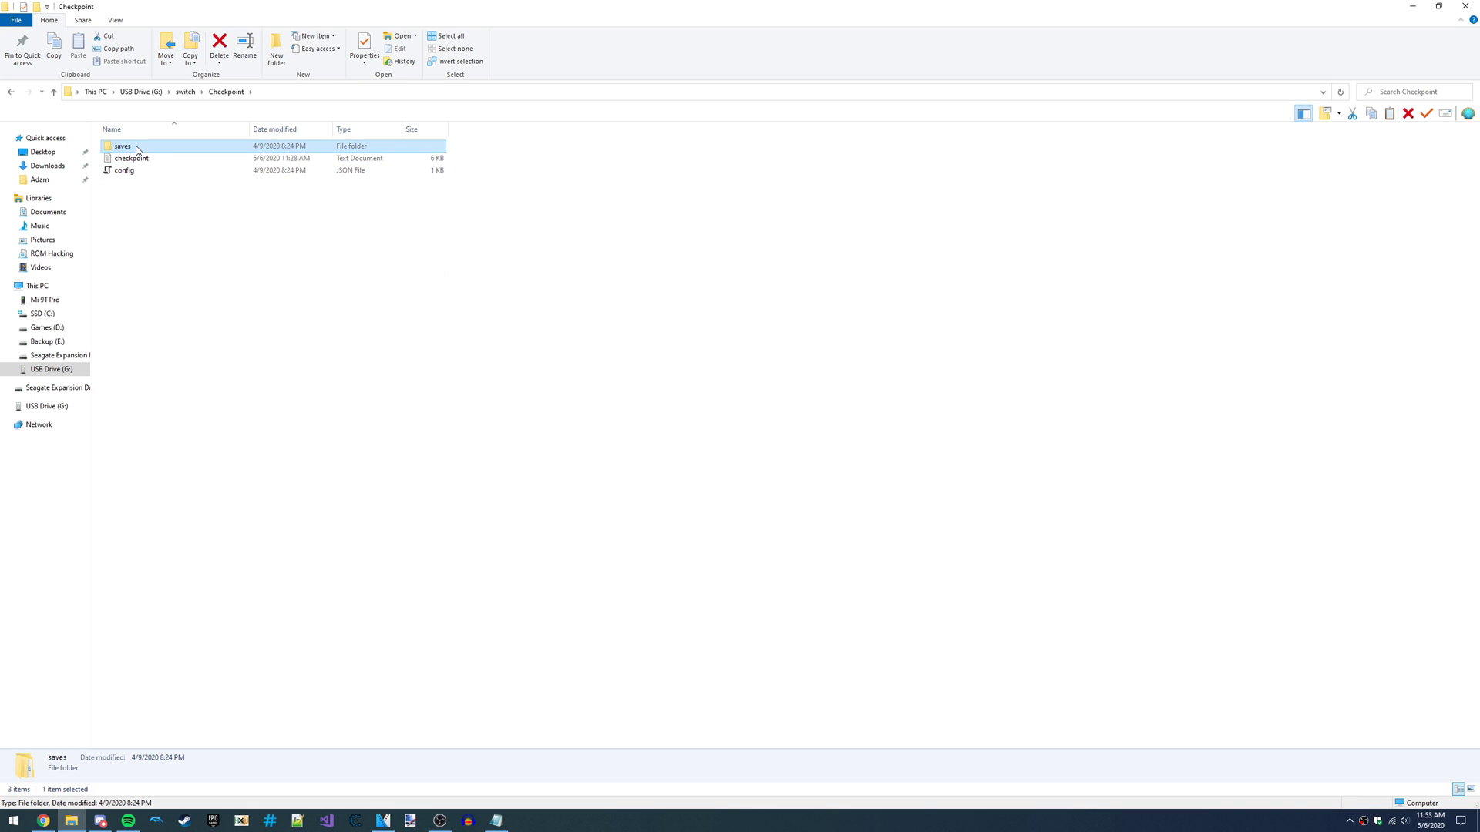
double_click(138, 150)
mouse_move(275, 446)
mouse_down()
mouse_move(231, 421)
mouse_move(176, 135)
mouse_move(264, 386)
mouse_move(155, 131)
mouse_move(271, 442)
mouse_up()
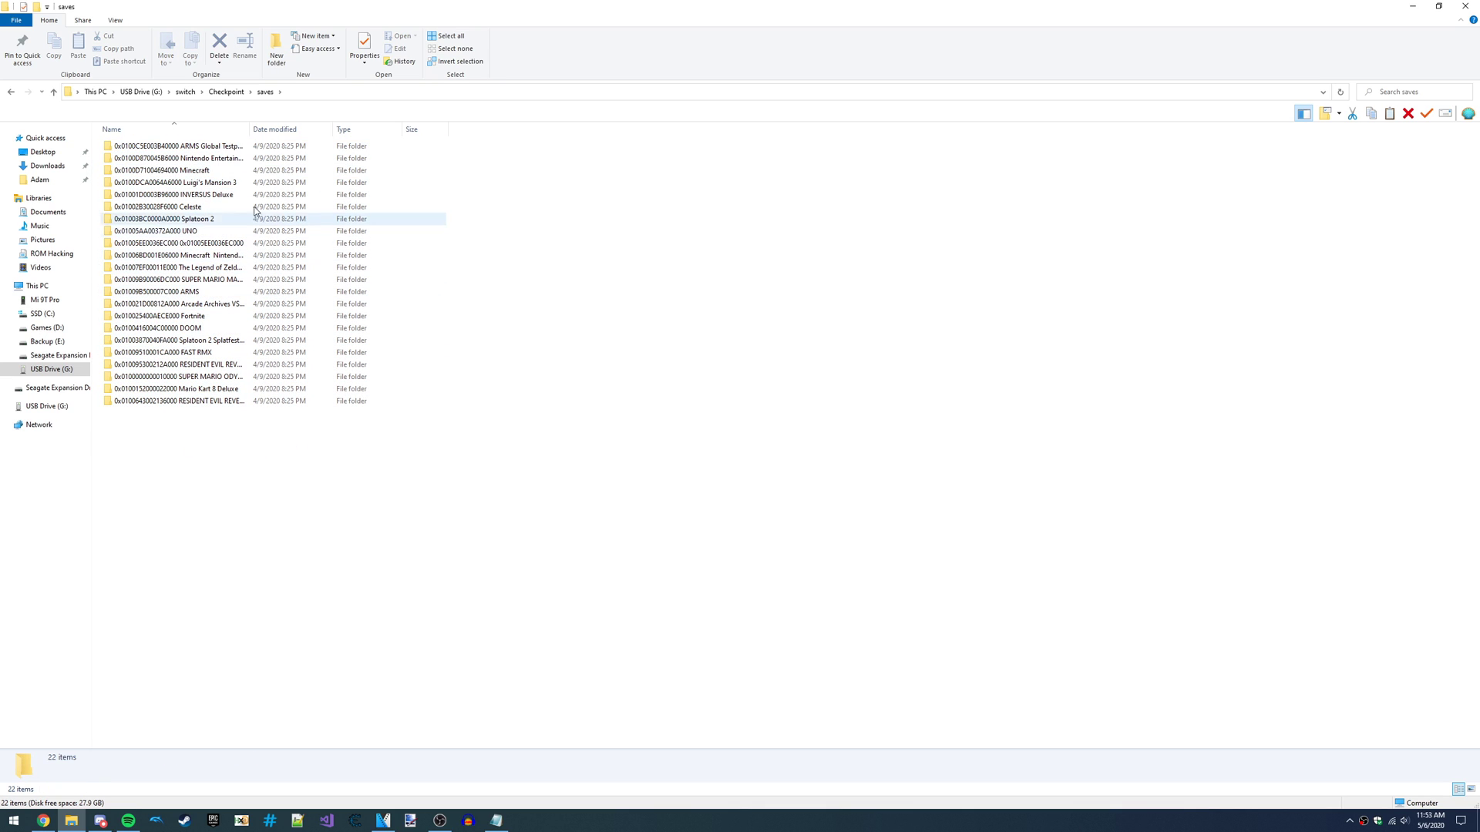
drag(249, 128, 402, 141)
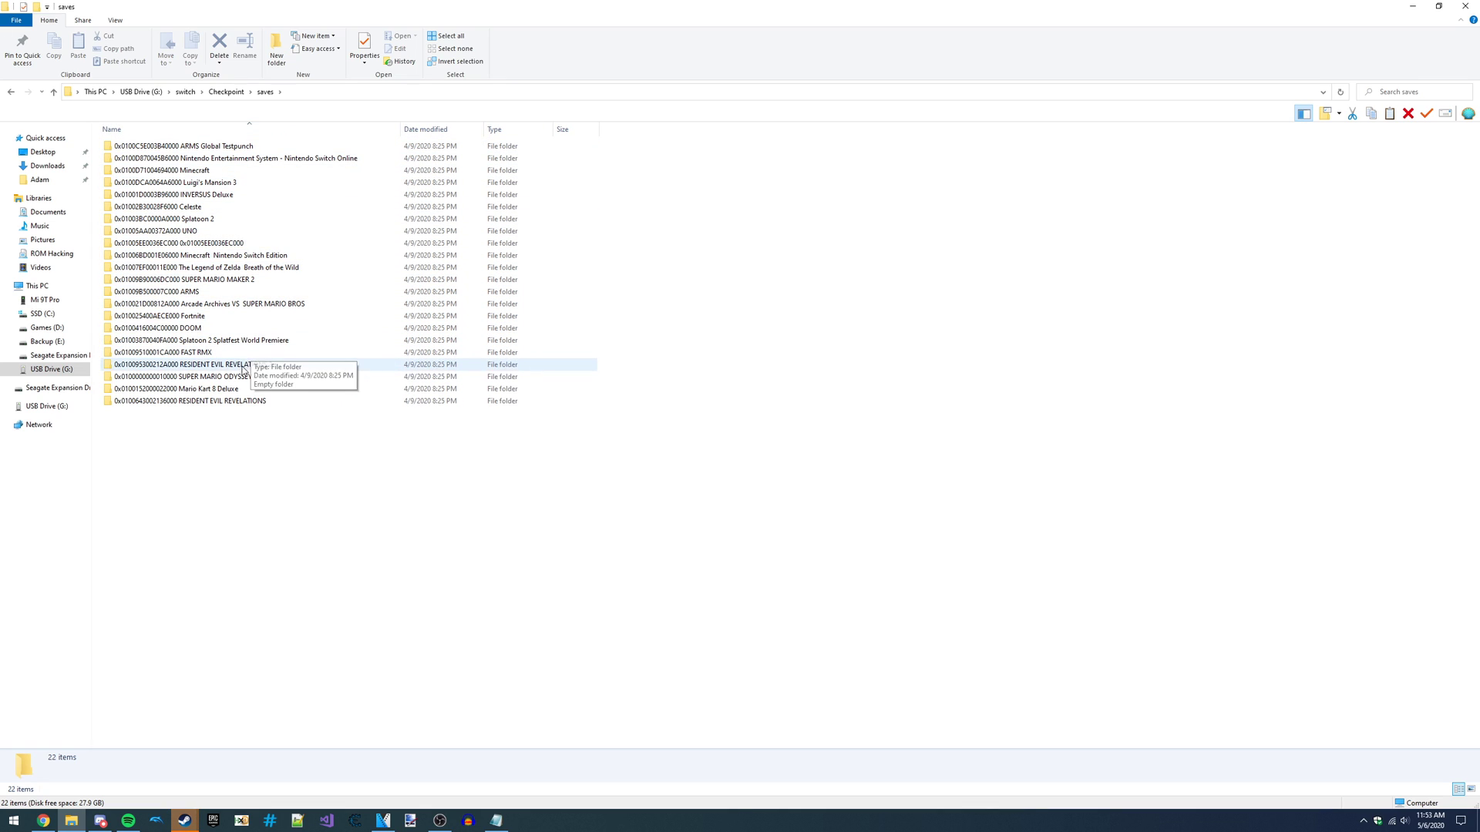
double_click(233, 389)
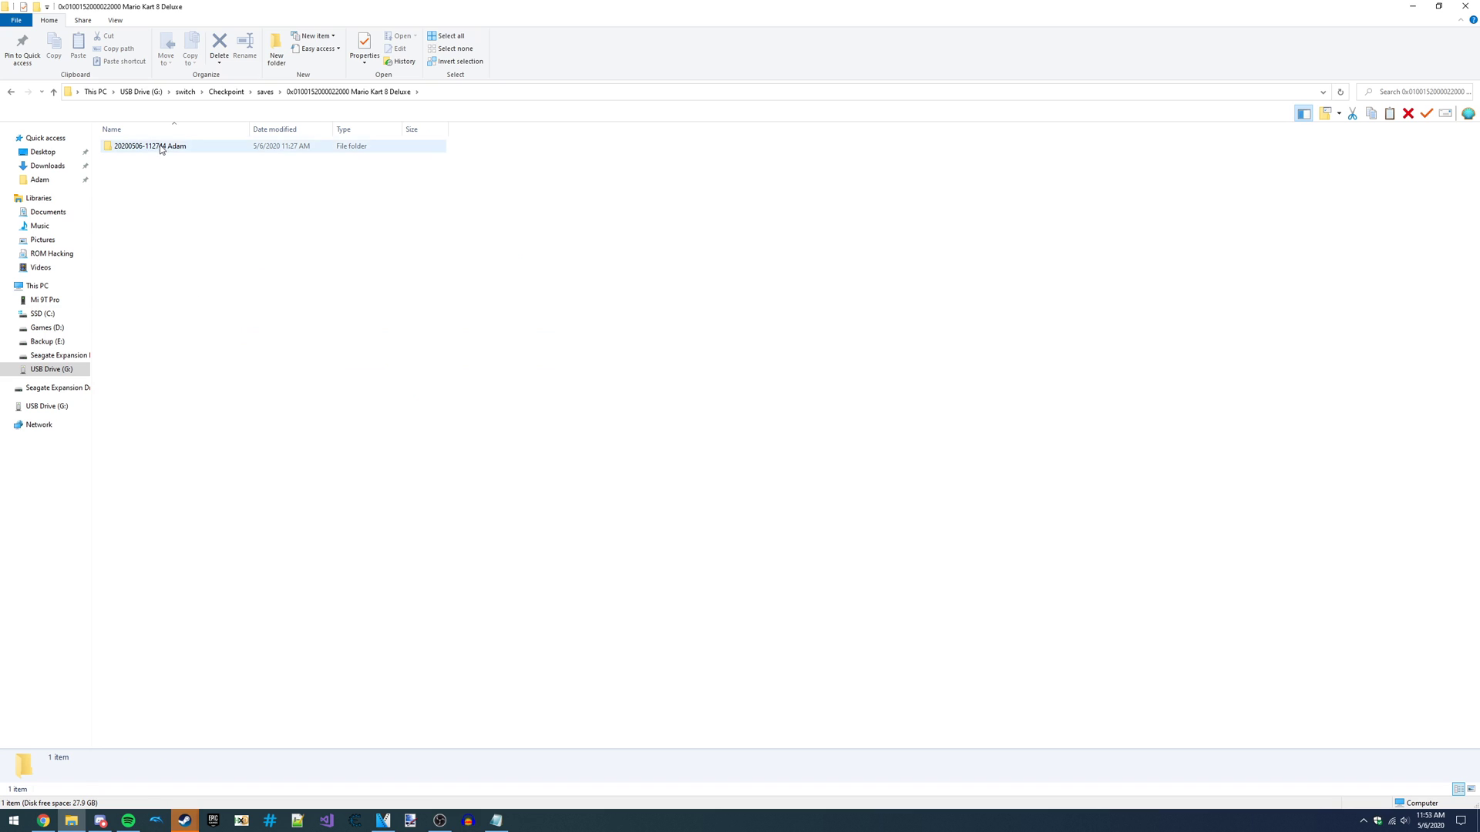
click(181, 148)
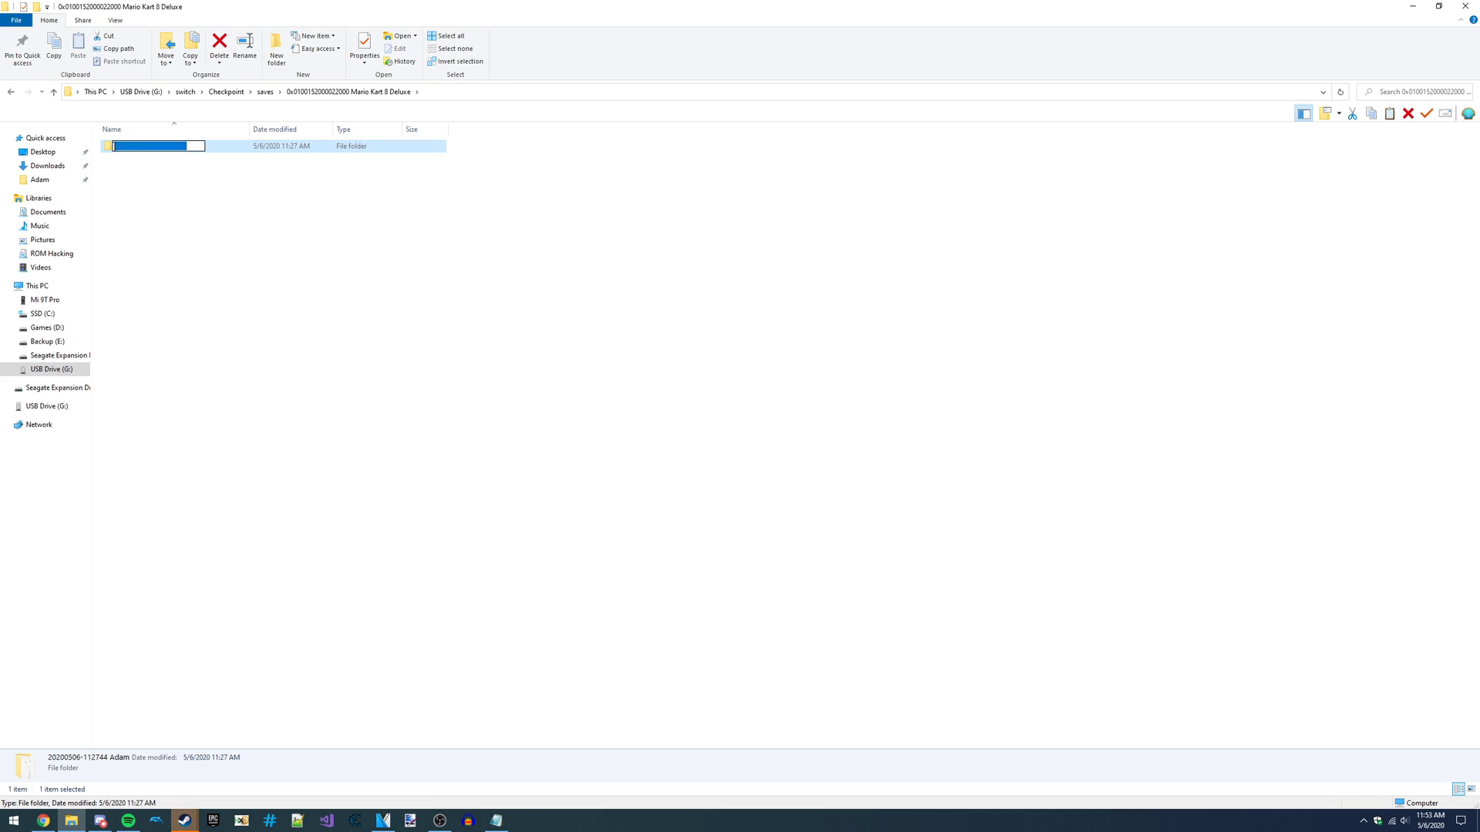
double_click(147, 148)
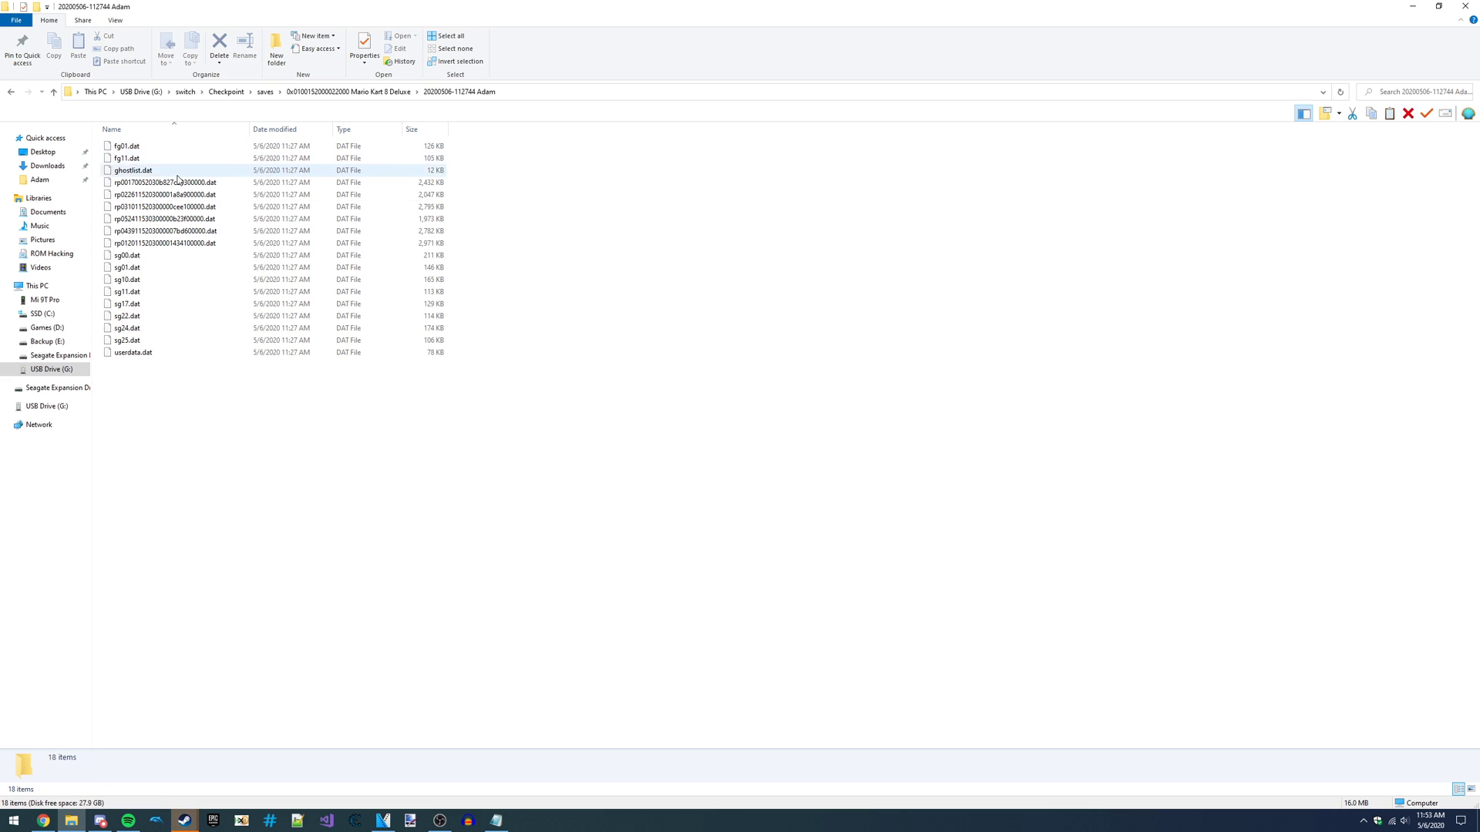
drag(253, 373, 196, 145)
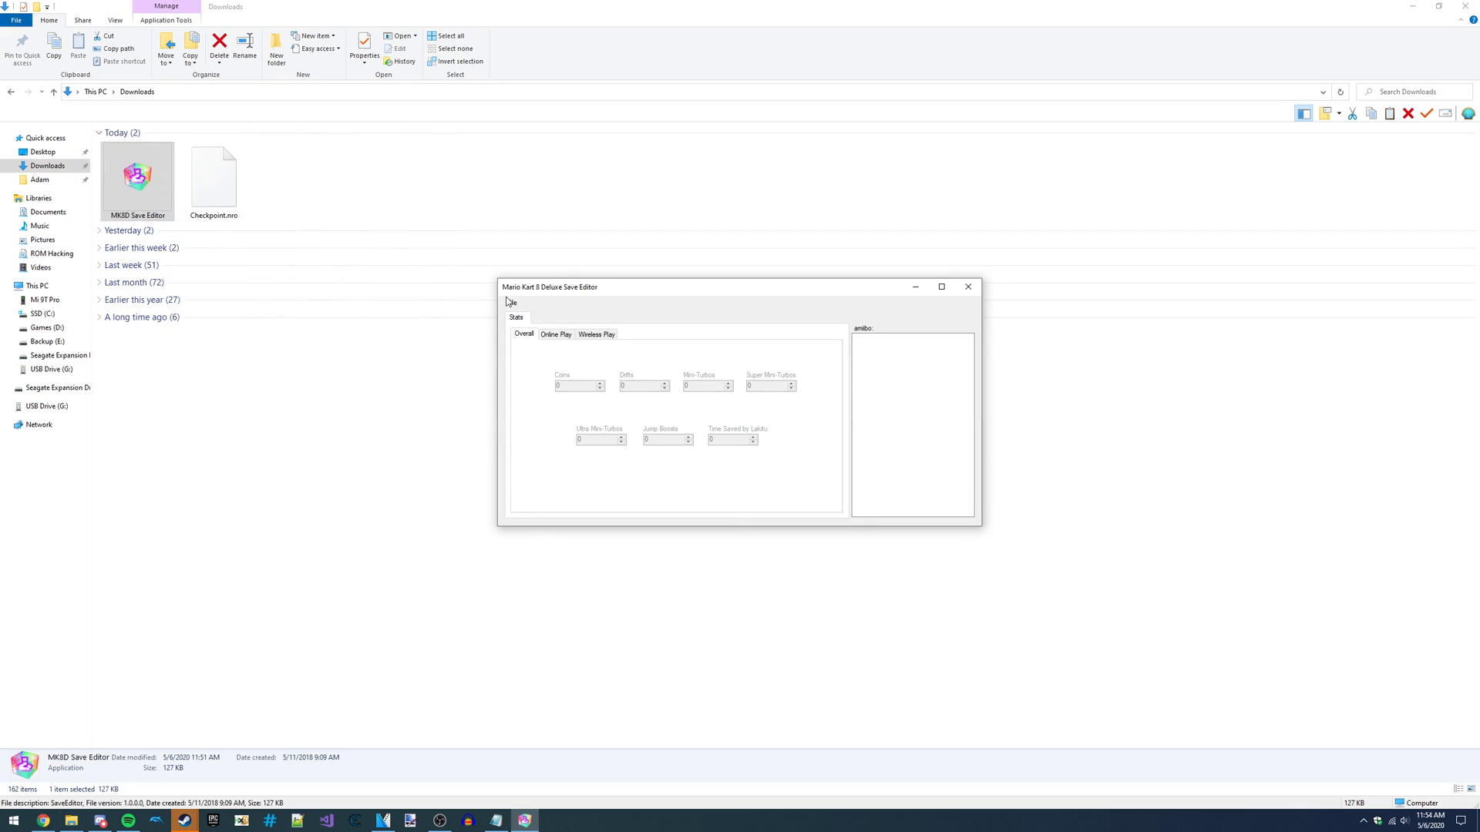
Load userdata.dat in the save editor and set Race Rating to 90000 under Online Play.
click(508, 305)
click(535, 318)
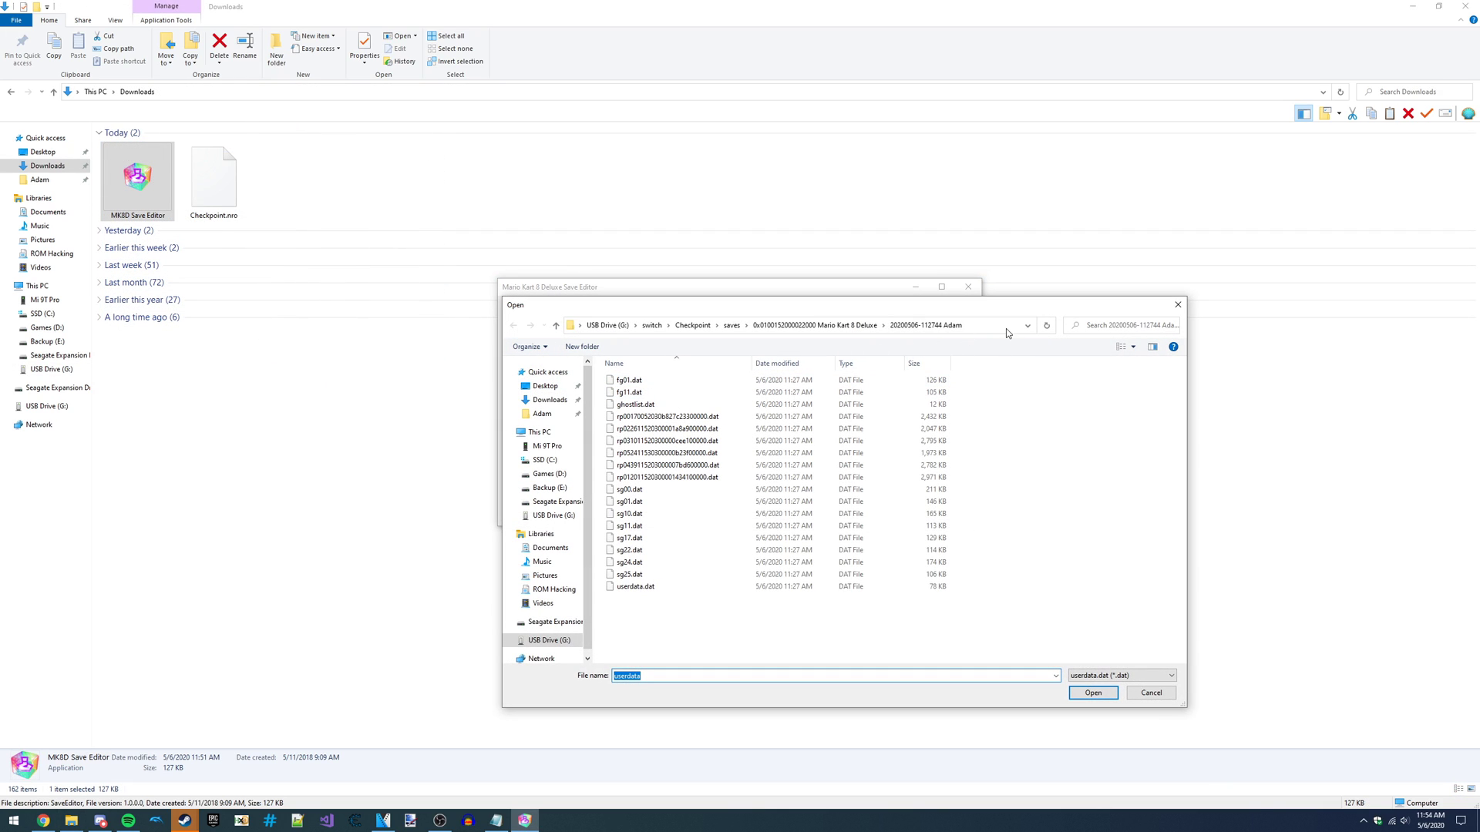
click(657, 587)
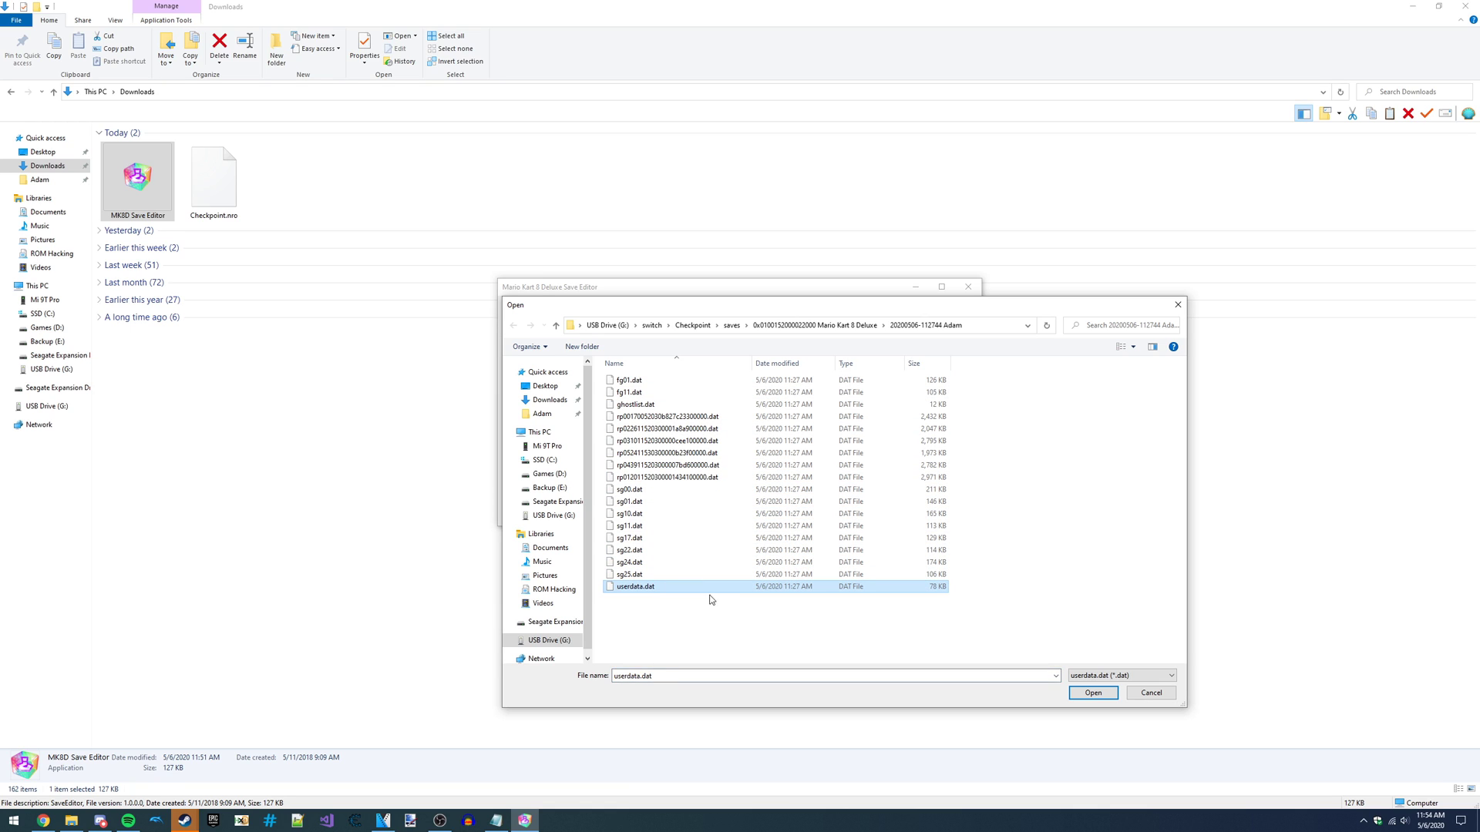
click(1092, 693)
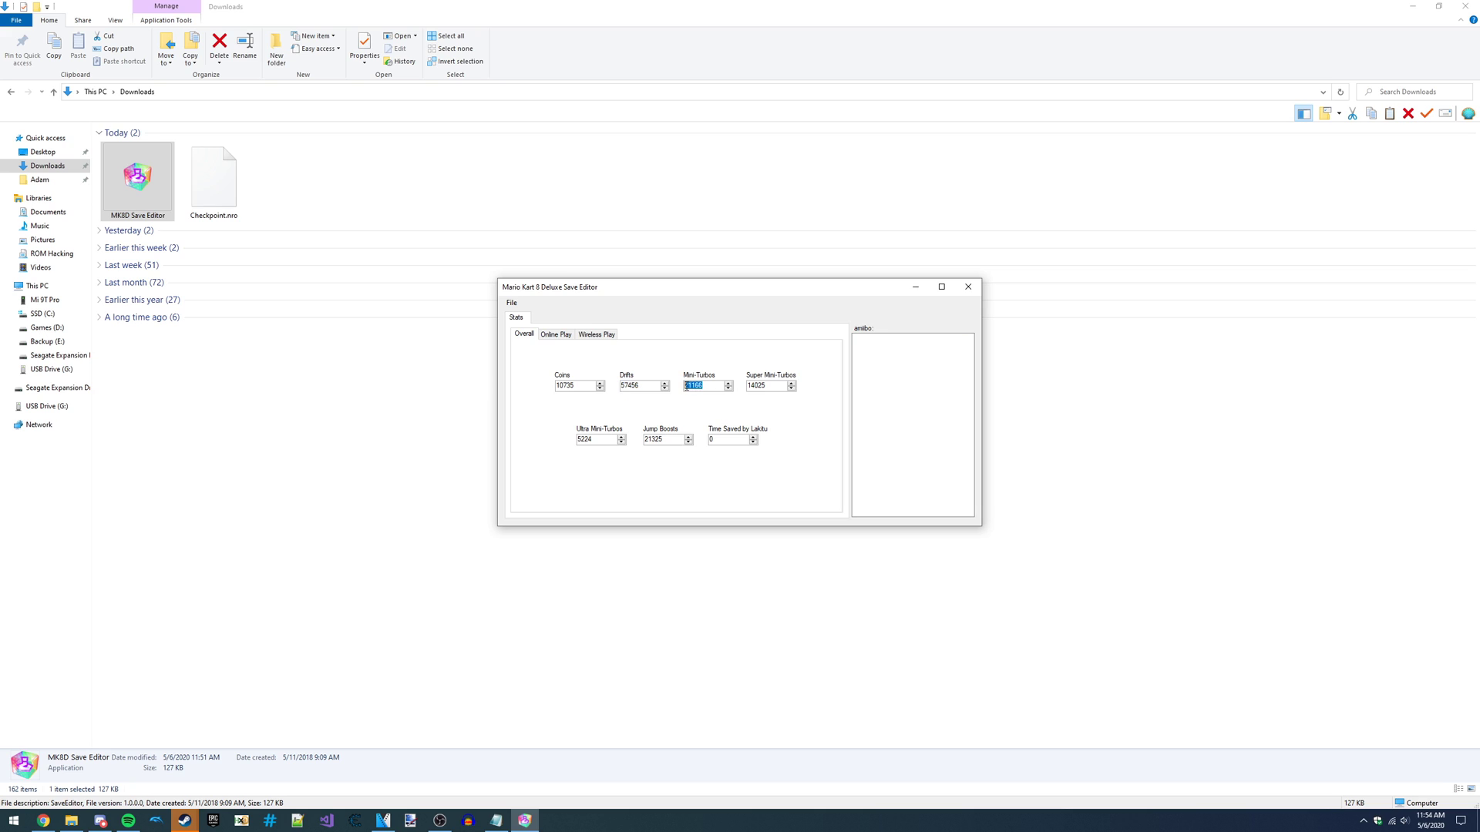
click(563, 339)
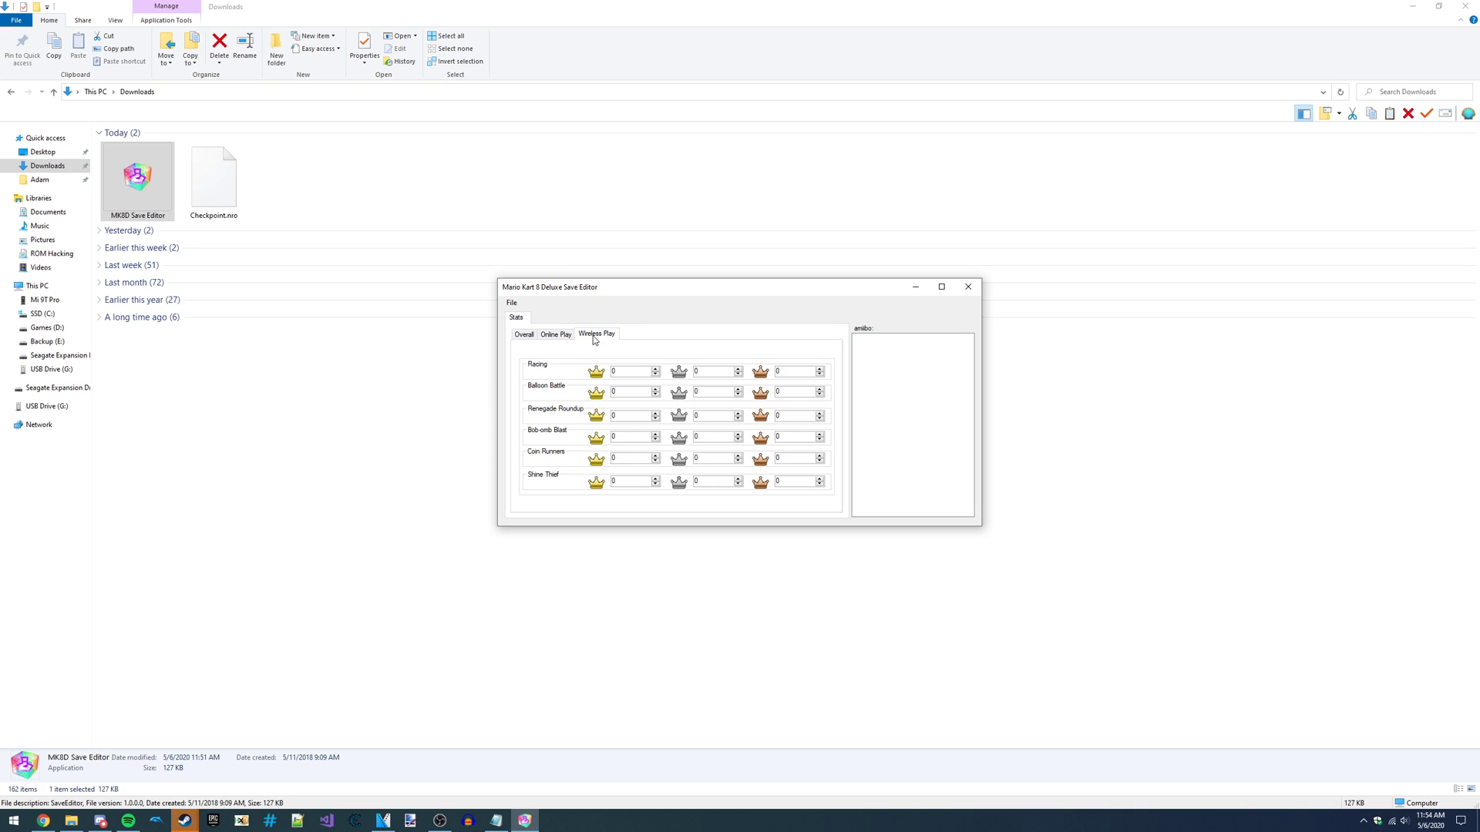
click(555, 334)
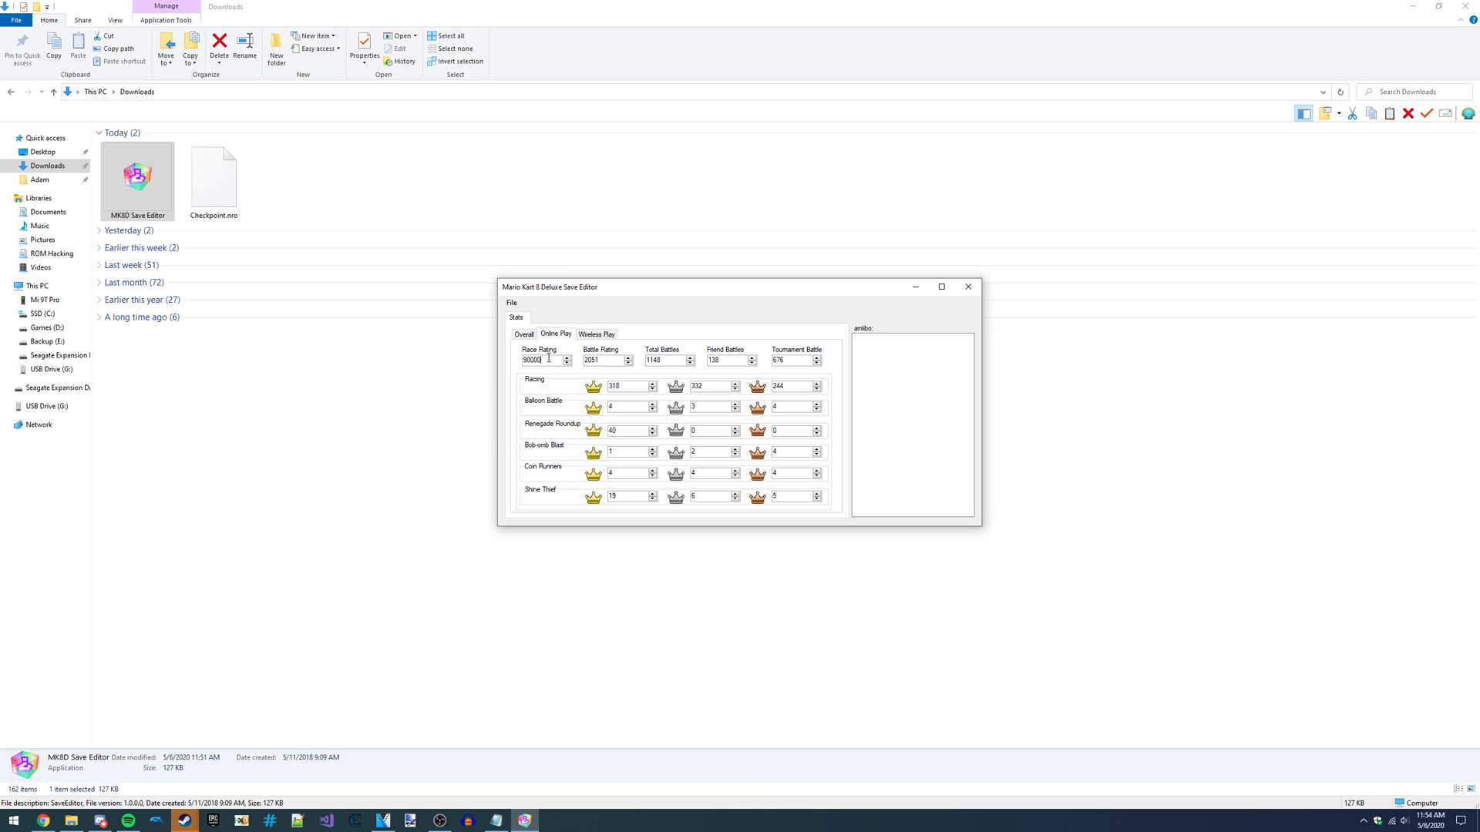
click(524, 336)
click(549, 337)
Save over userdata.dat, confirm the replacement, and close the editor.
key(ctrl+s)
click(630, 587)
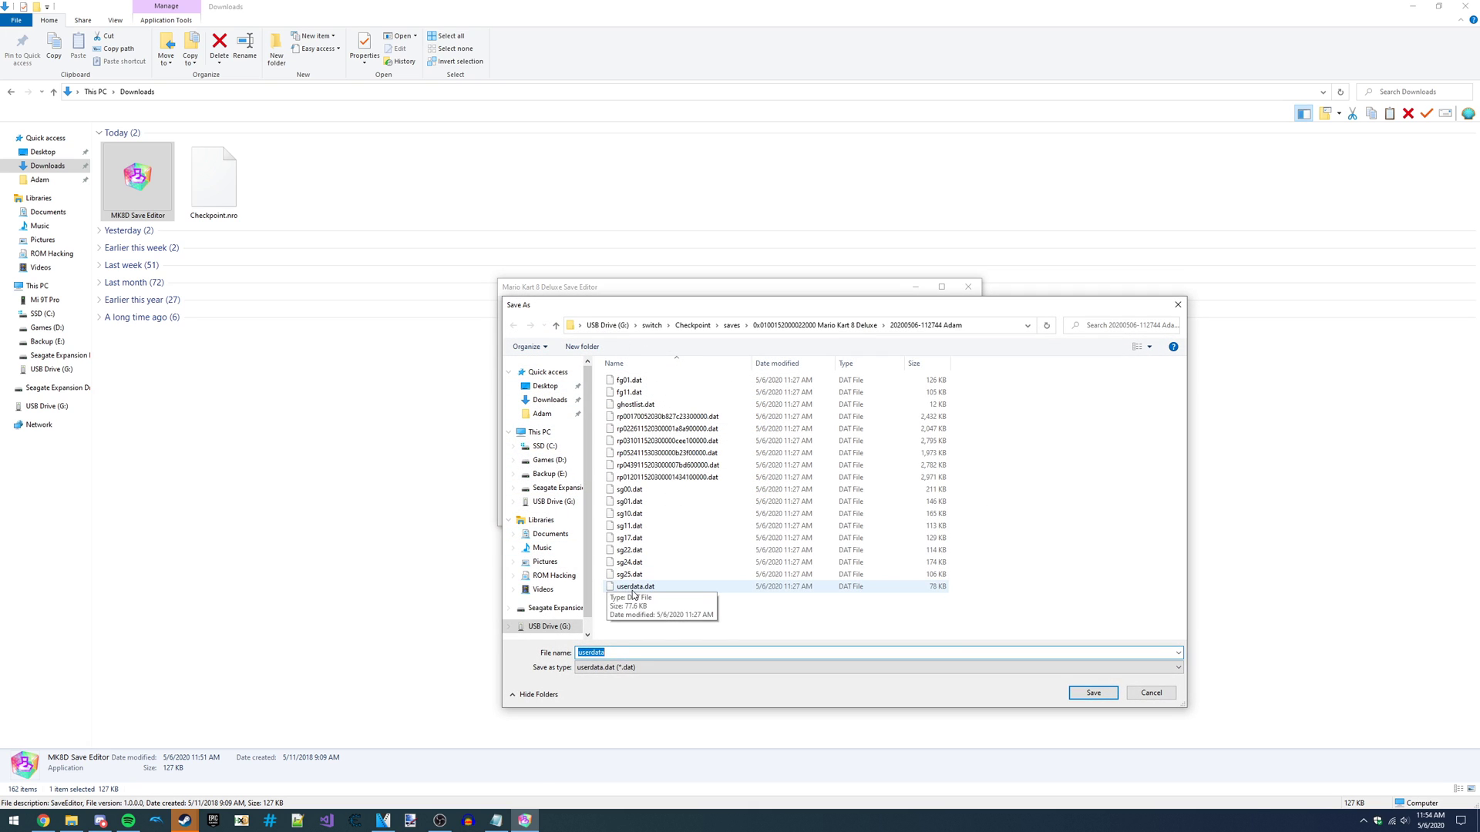
key(Return)
click(773, 415)
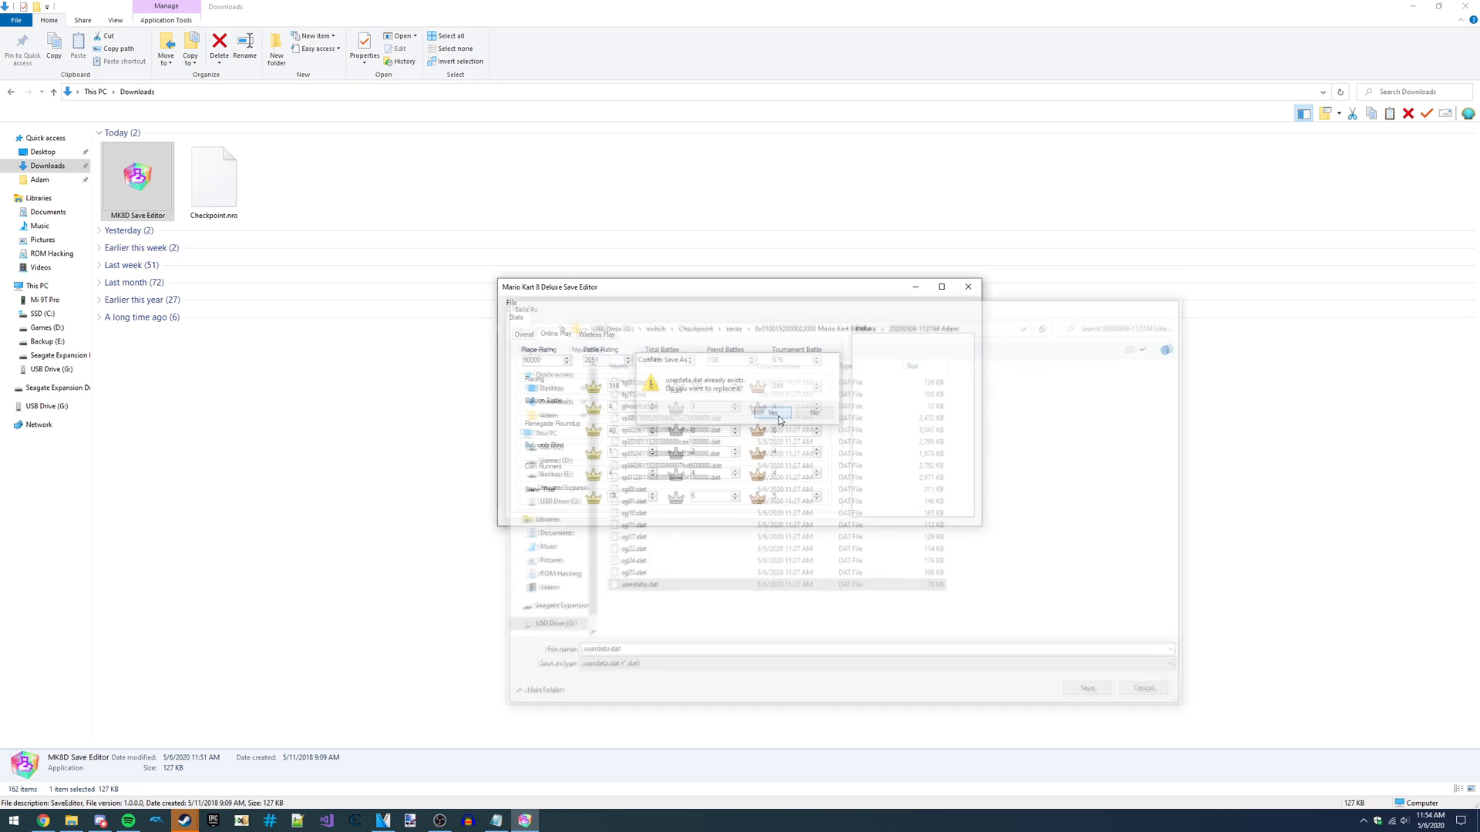
click(745, 442)
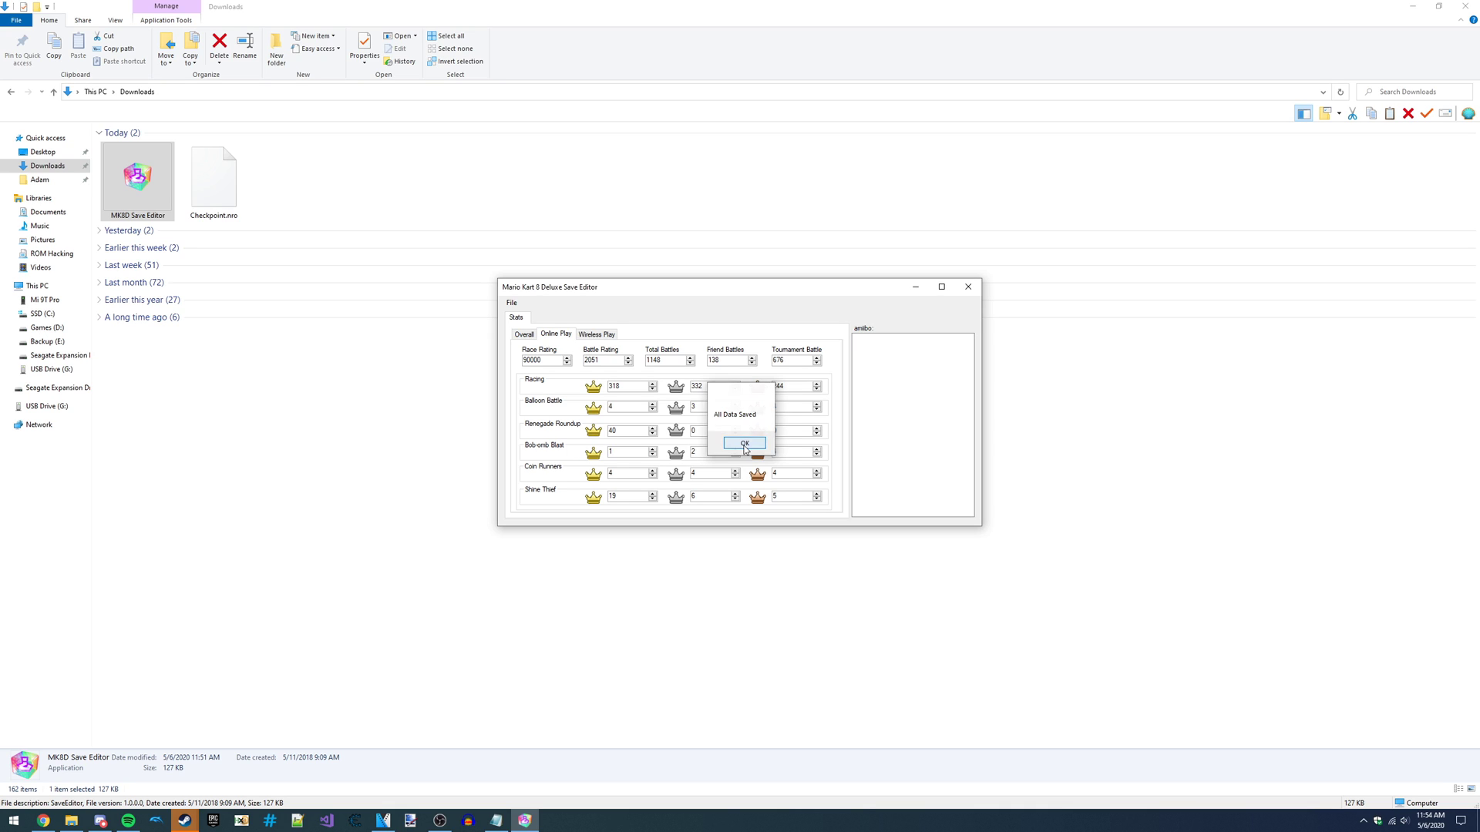
click(968, 288)
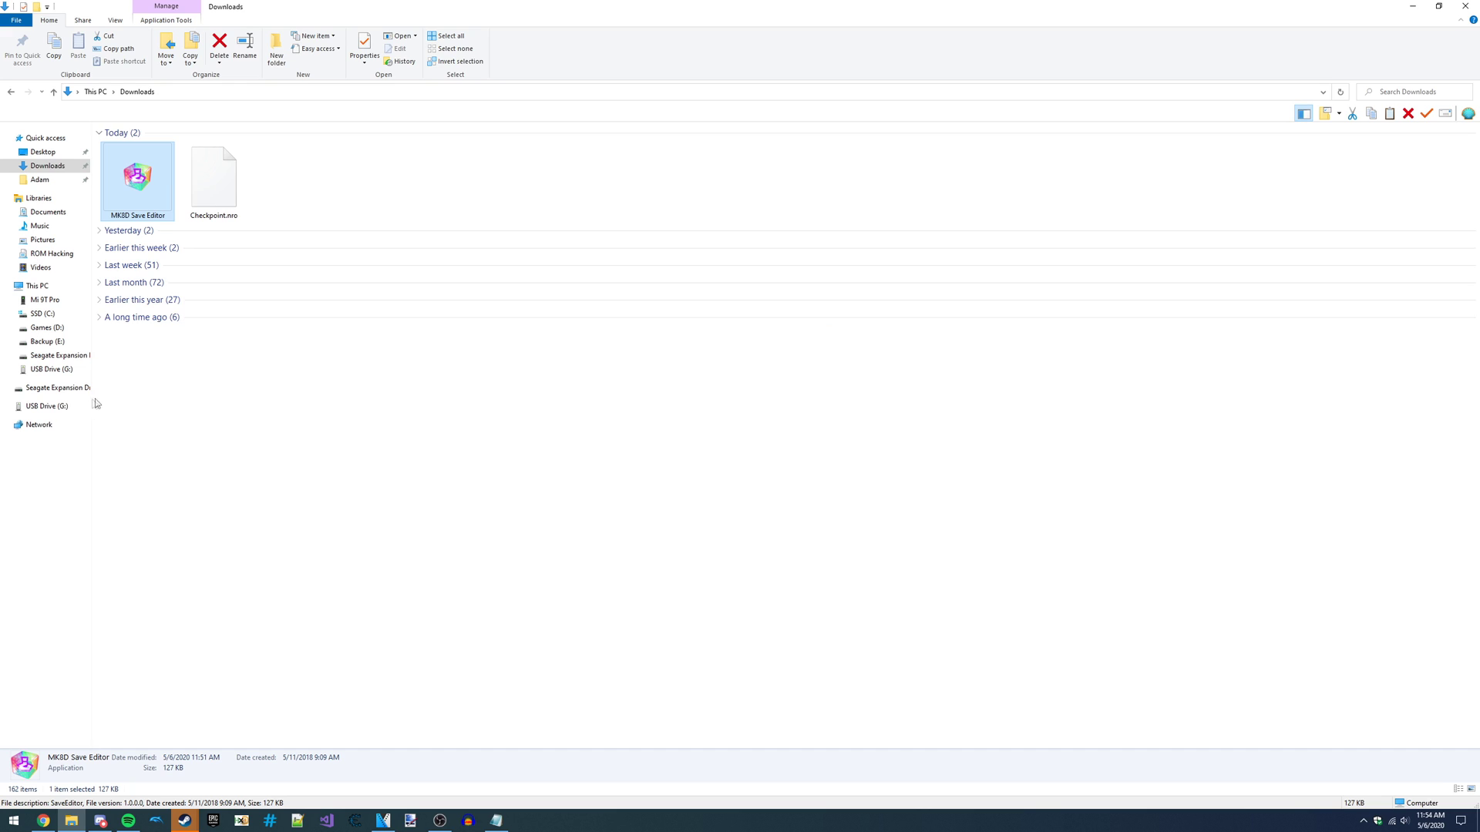
Navigate to the Mario Kart 8 Deluxe dated backup folder on USB Drive (G:).
click(48, 406)
double_click(124, 267)
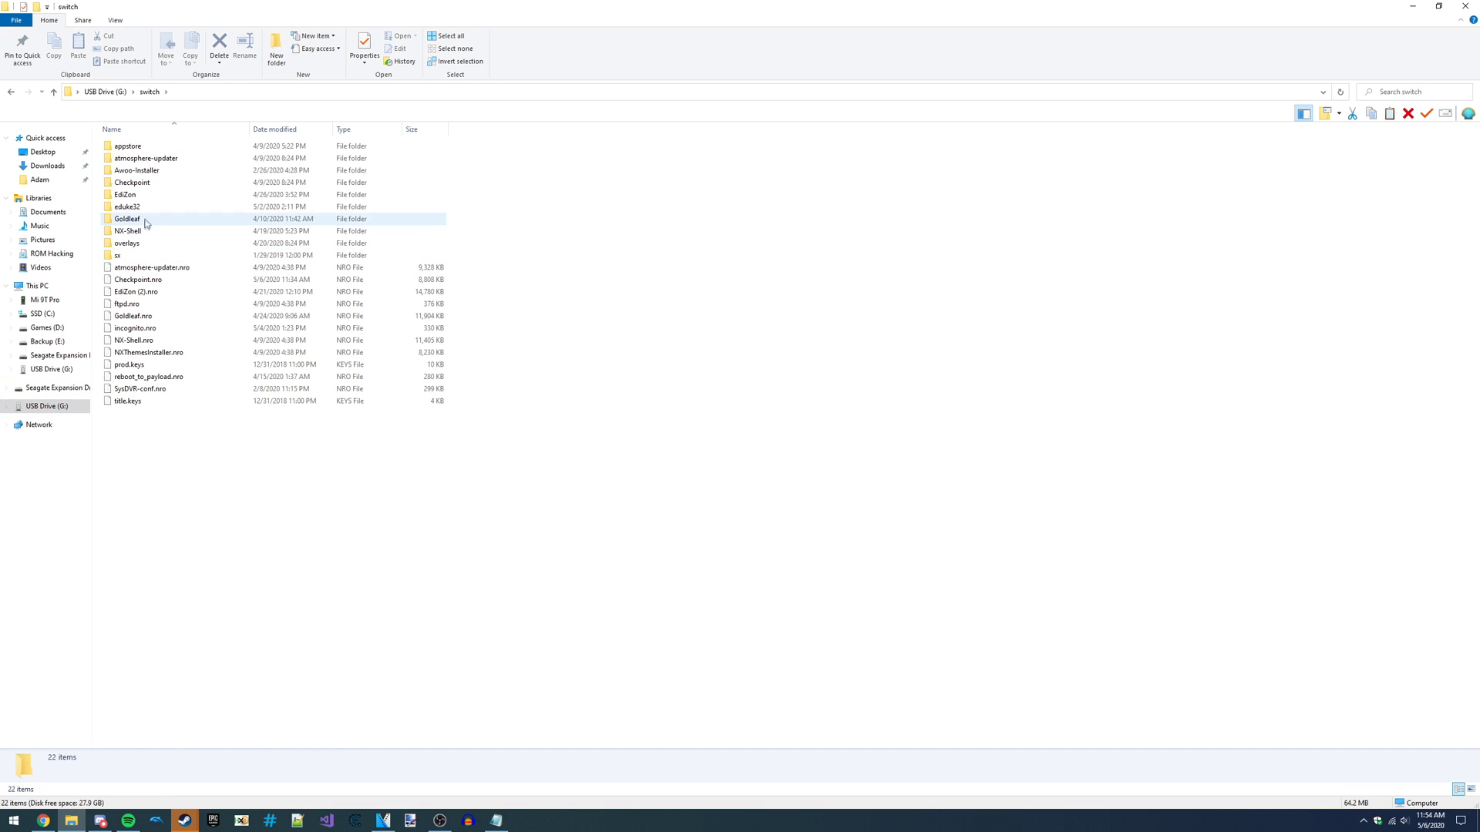
double_click(150, 182)
double_click(152, 147)
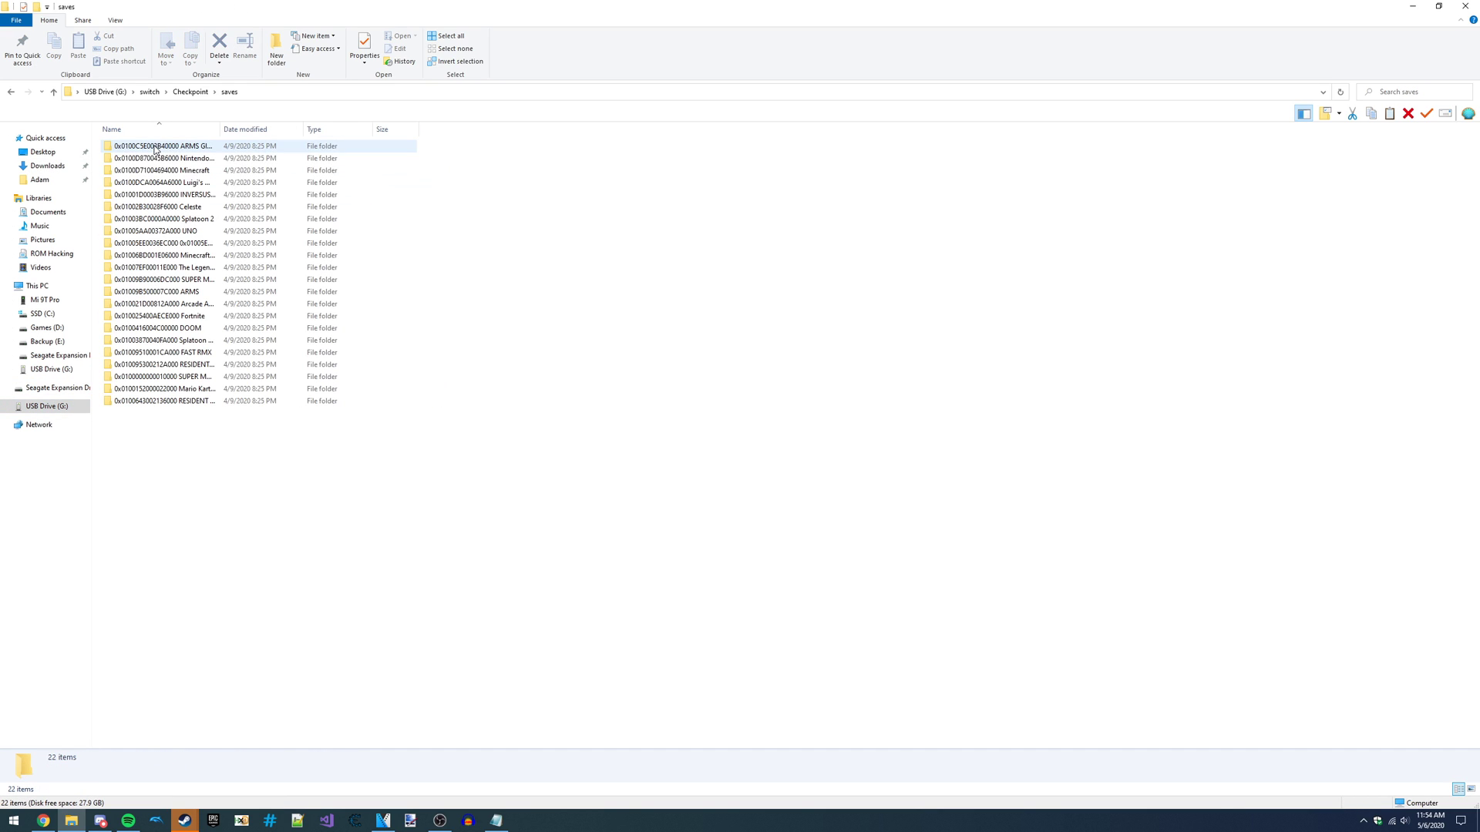
double_click(202, 388)
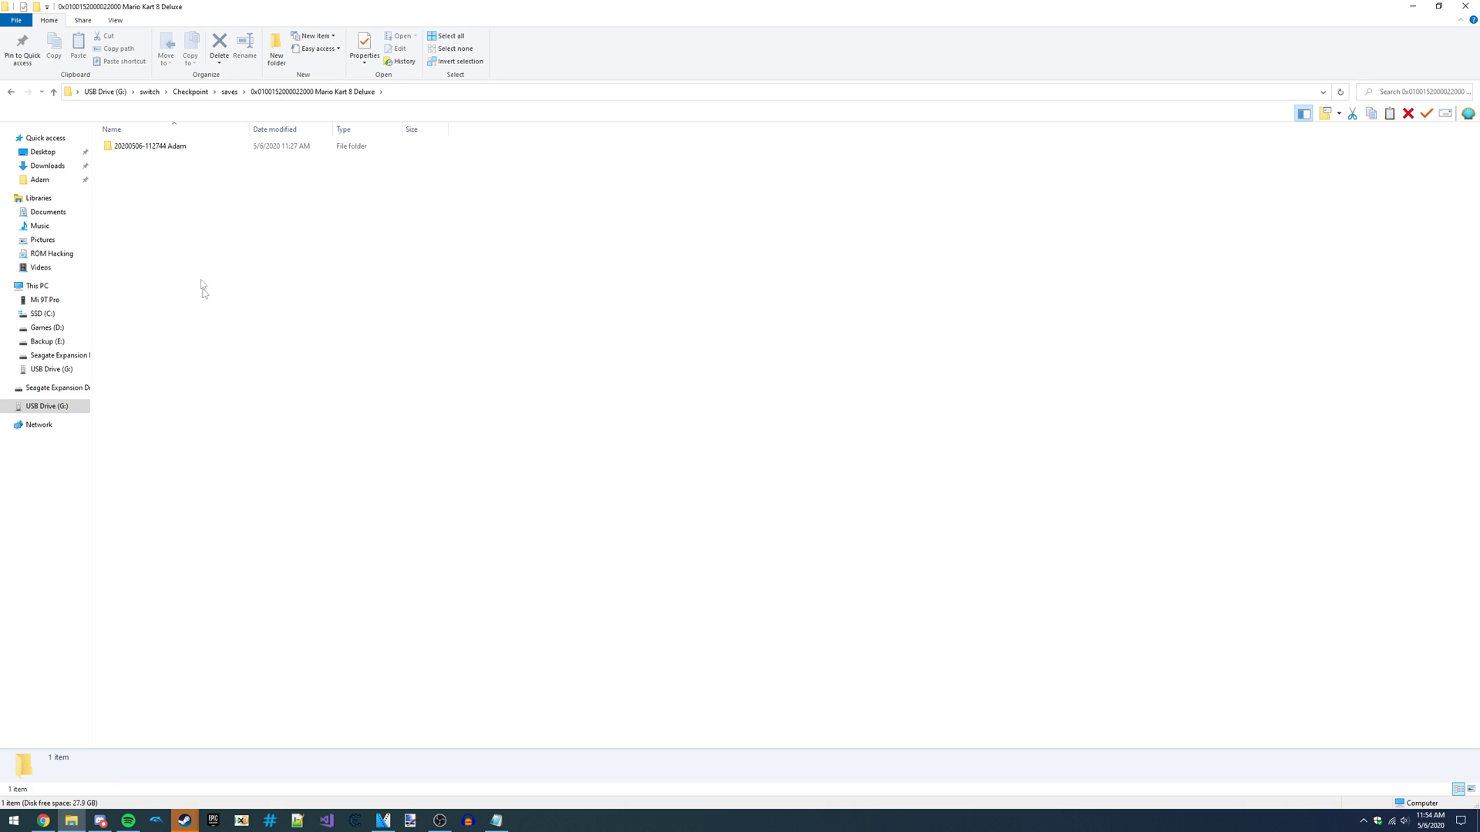
double_click(195, 146)
Confirm userdata.dat shows an 11:54 AM modified time, then return to the drive root to eject.
click(214, 351)
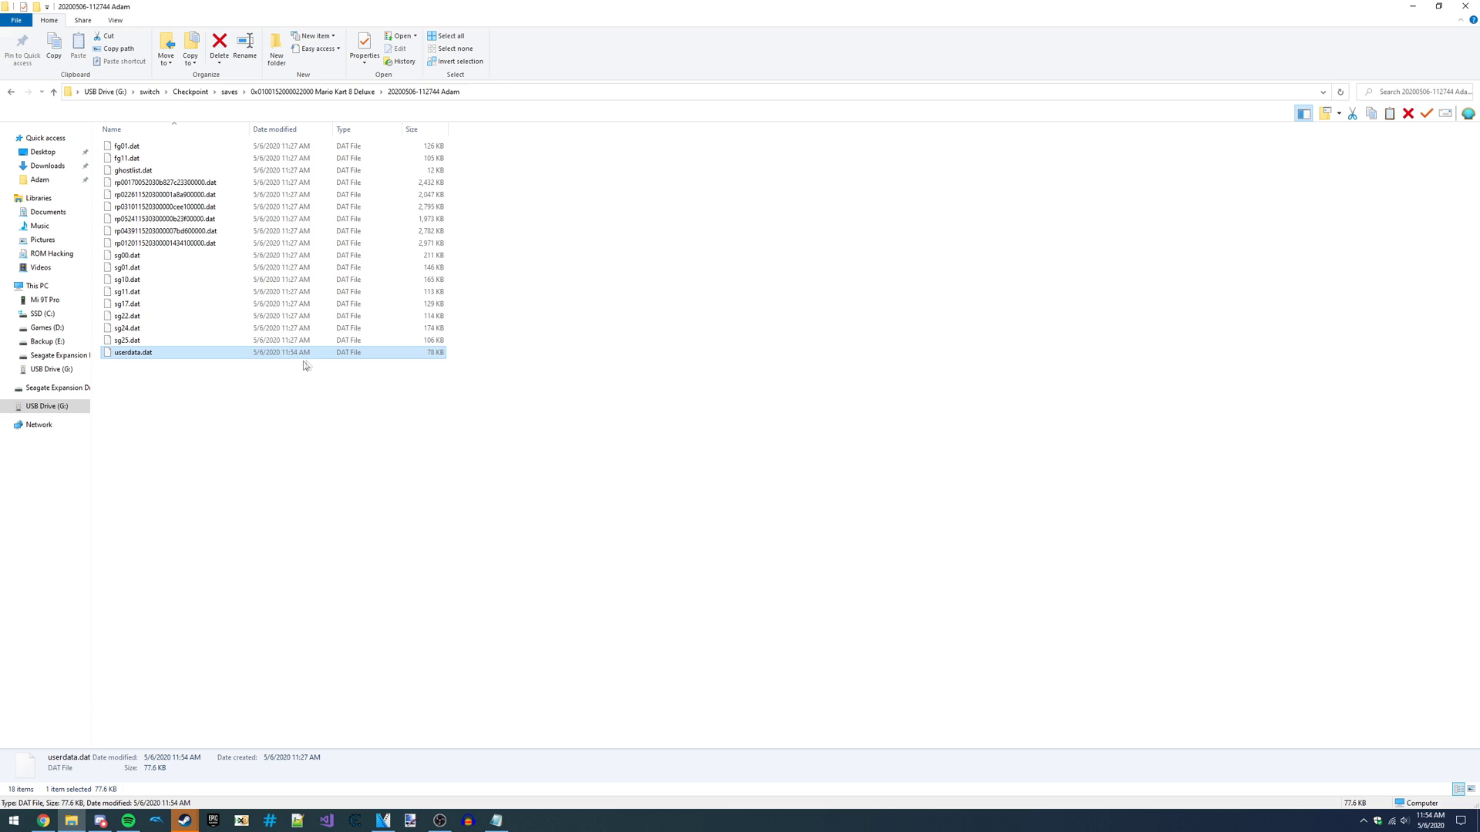
click(293, 339)
click(293, 353)
click(294, 340)
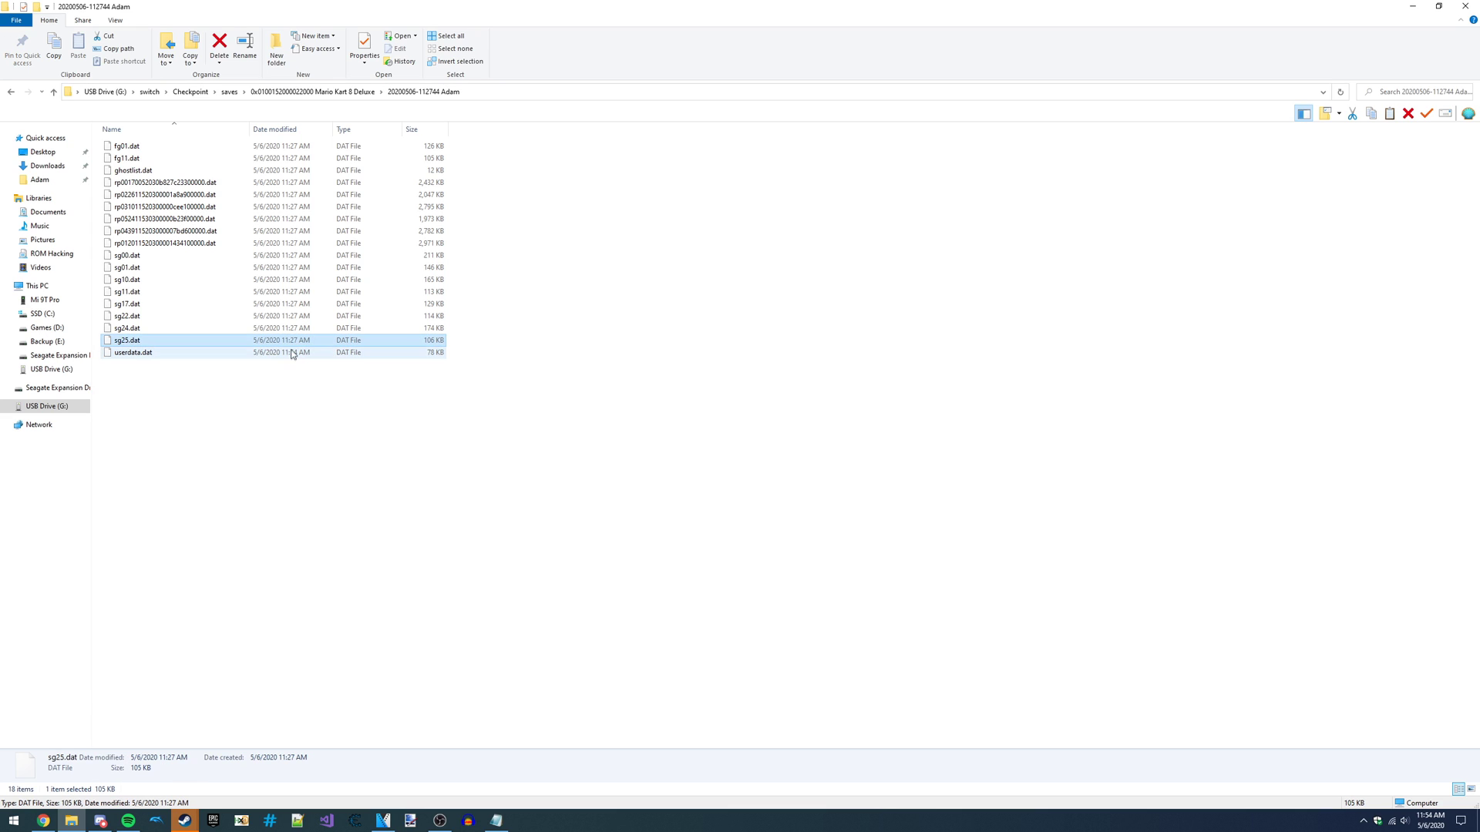
click(294, 353)
click(80, 407)
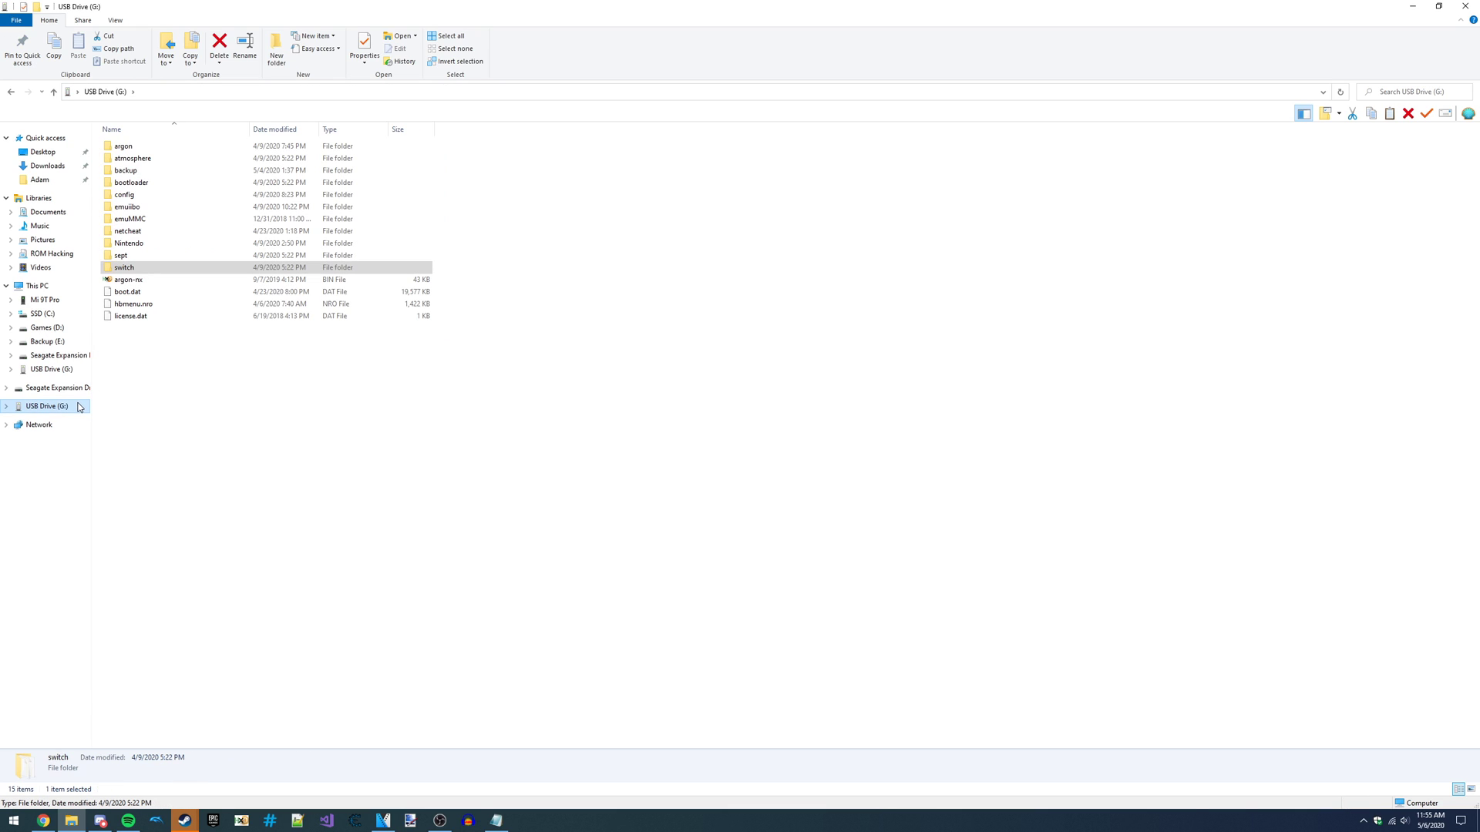
right_click(81, 408)
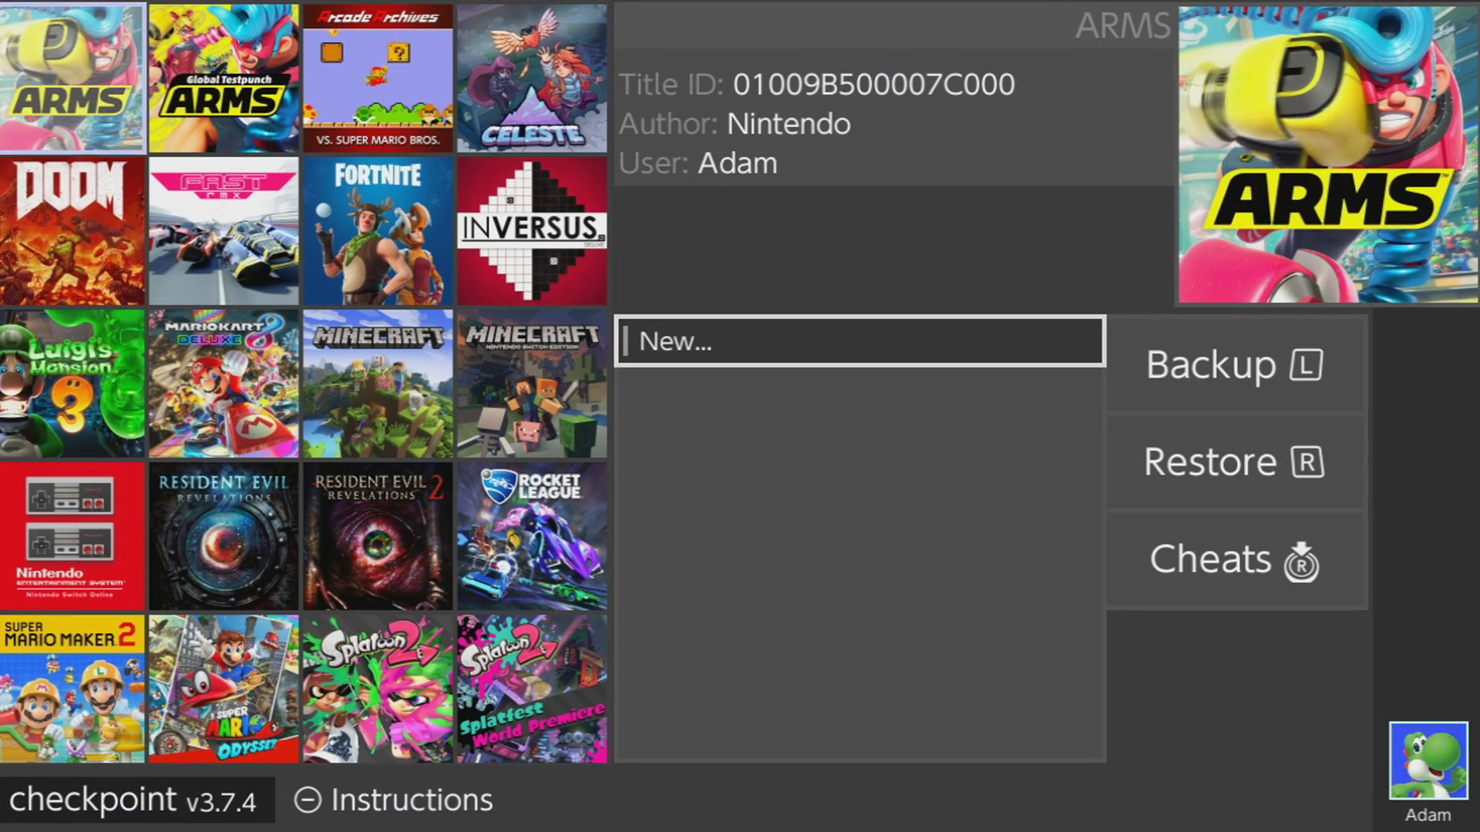
key(Down)
key(Down)
key(Right)
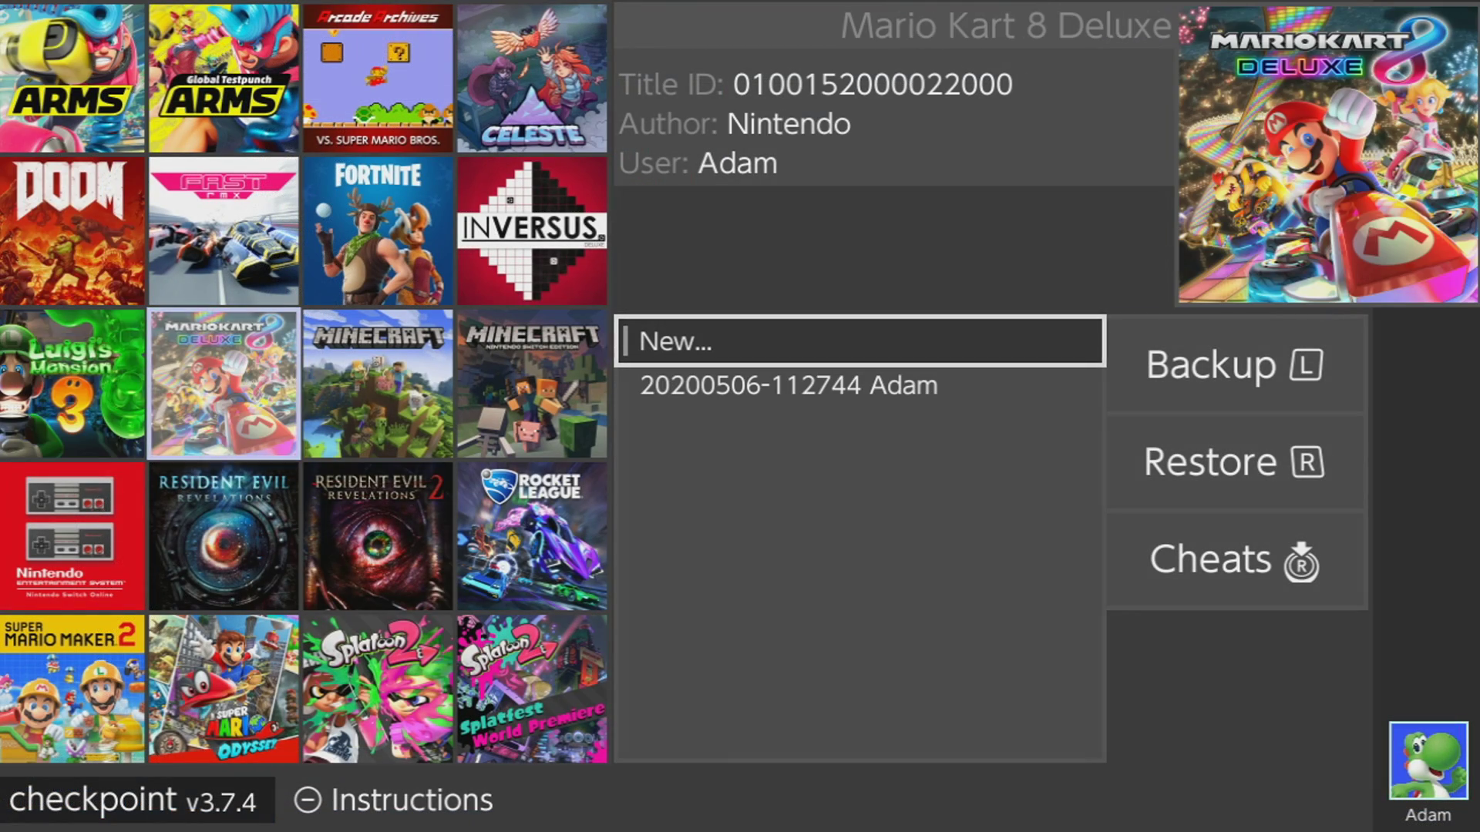
key(Down)
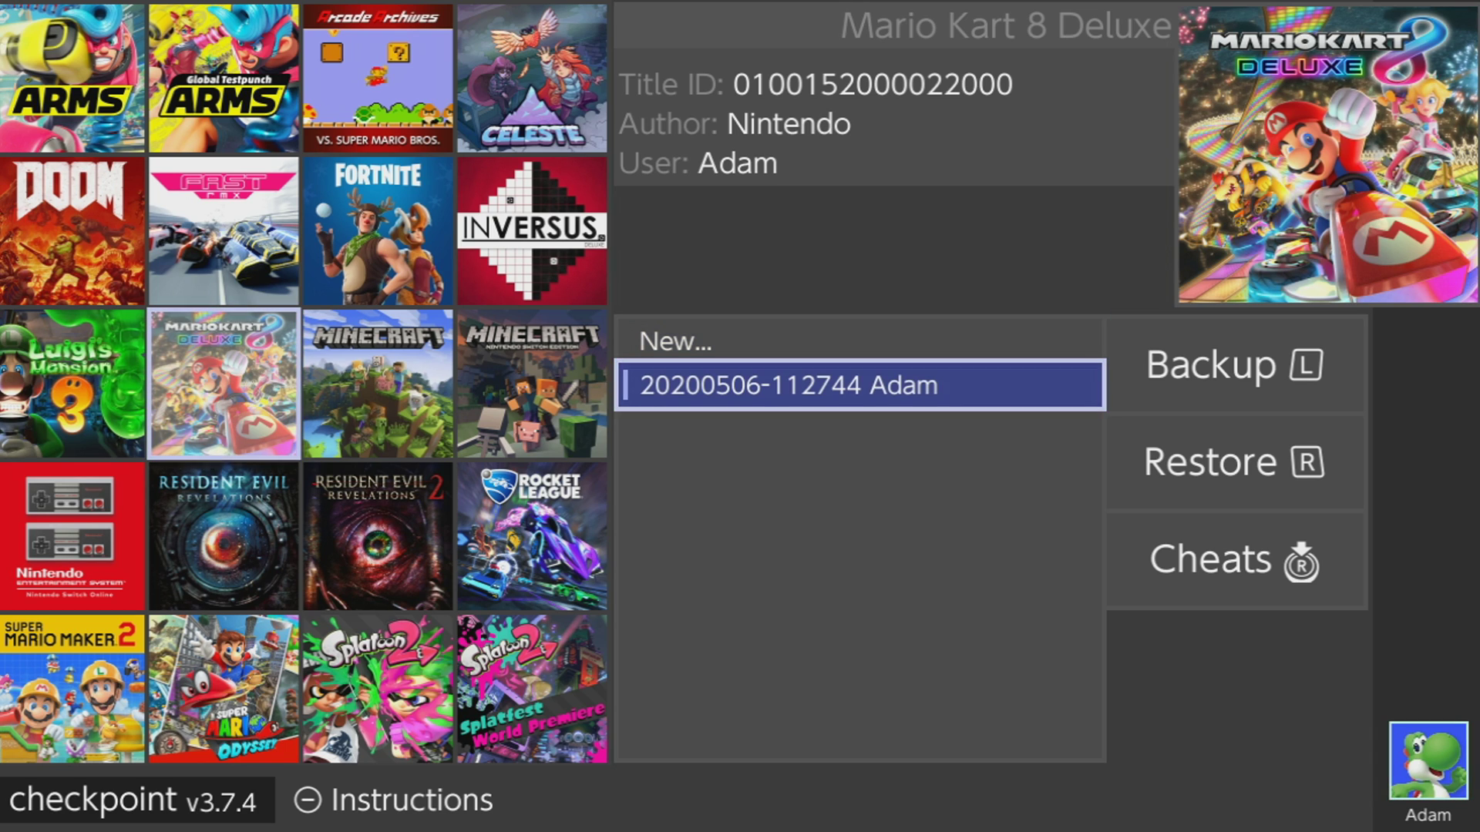
key(r)
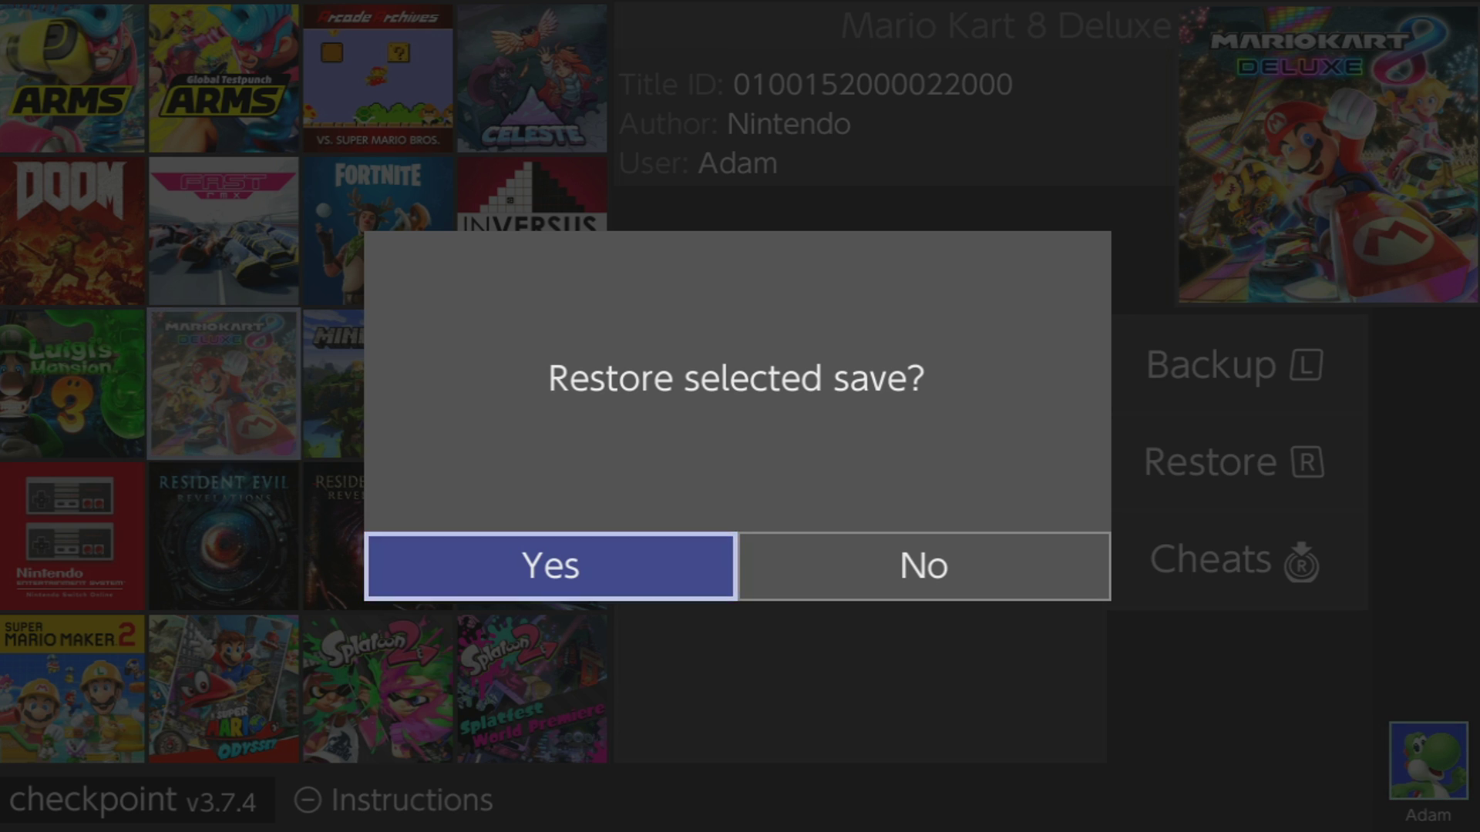
key(Return)
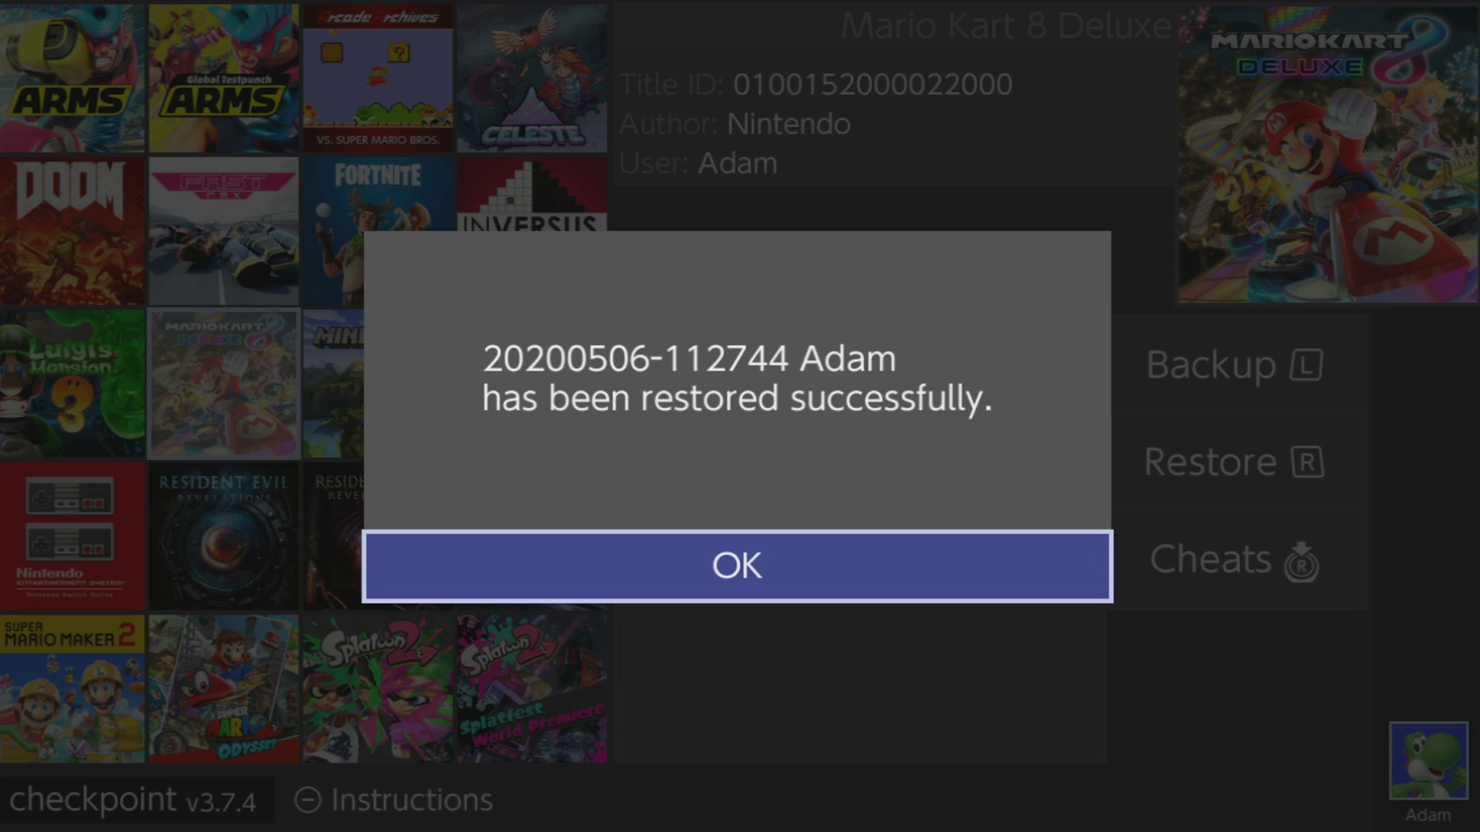
key(Return)
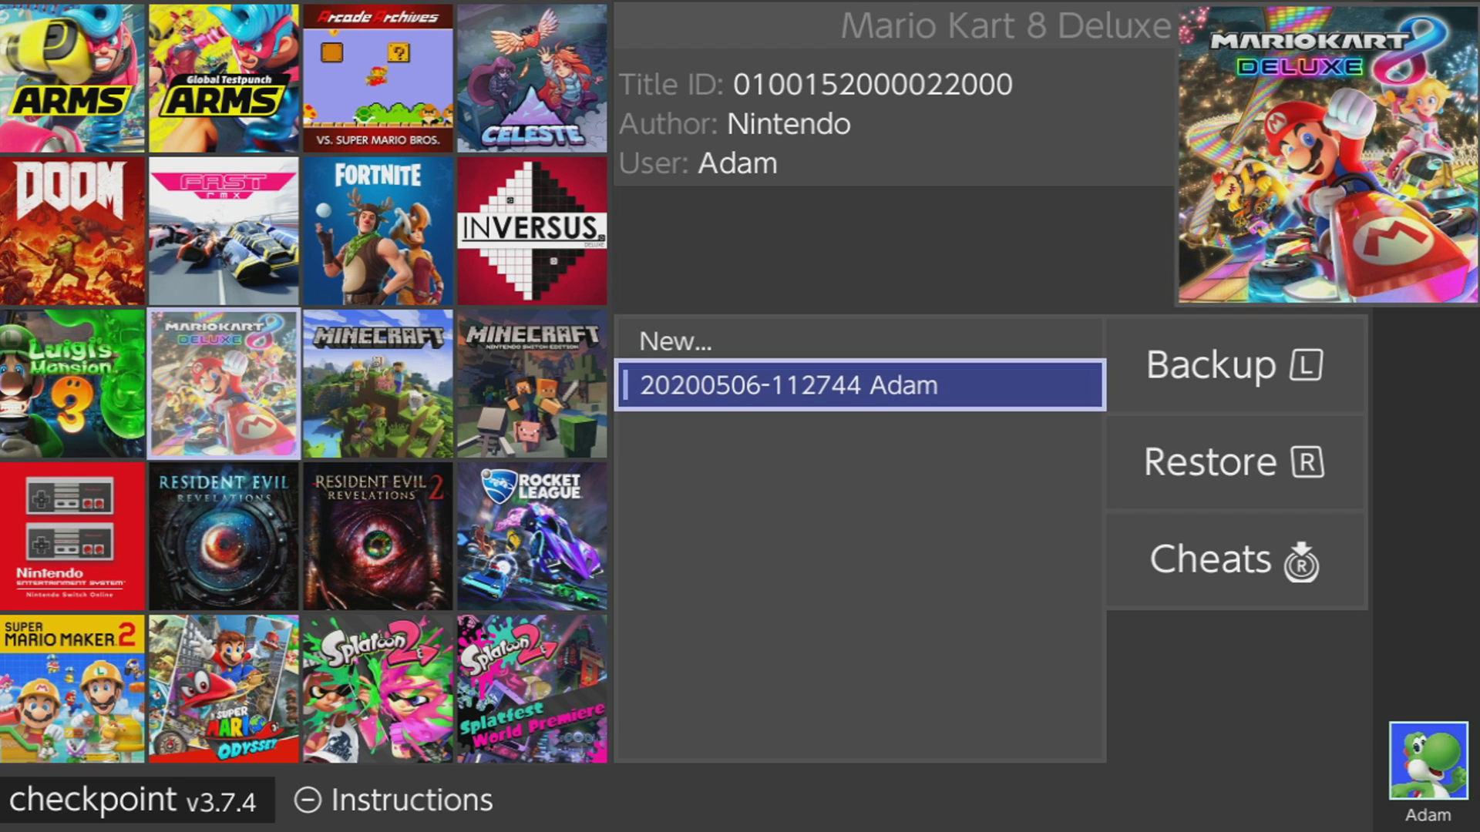
click(859, 341)
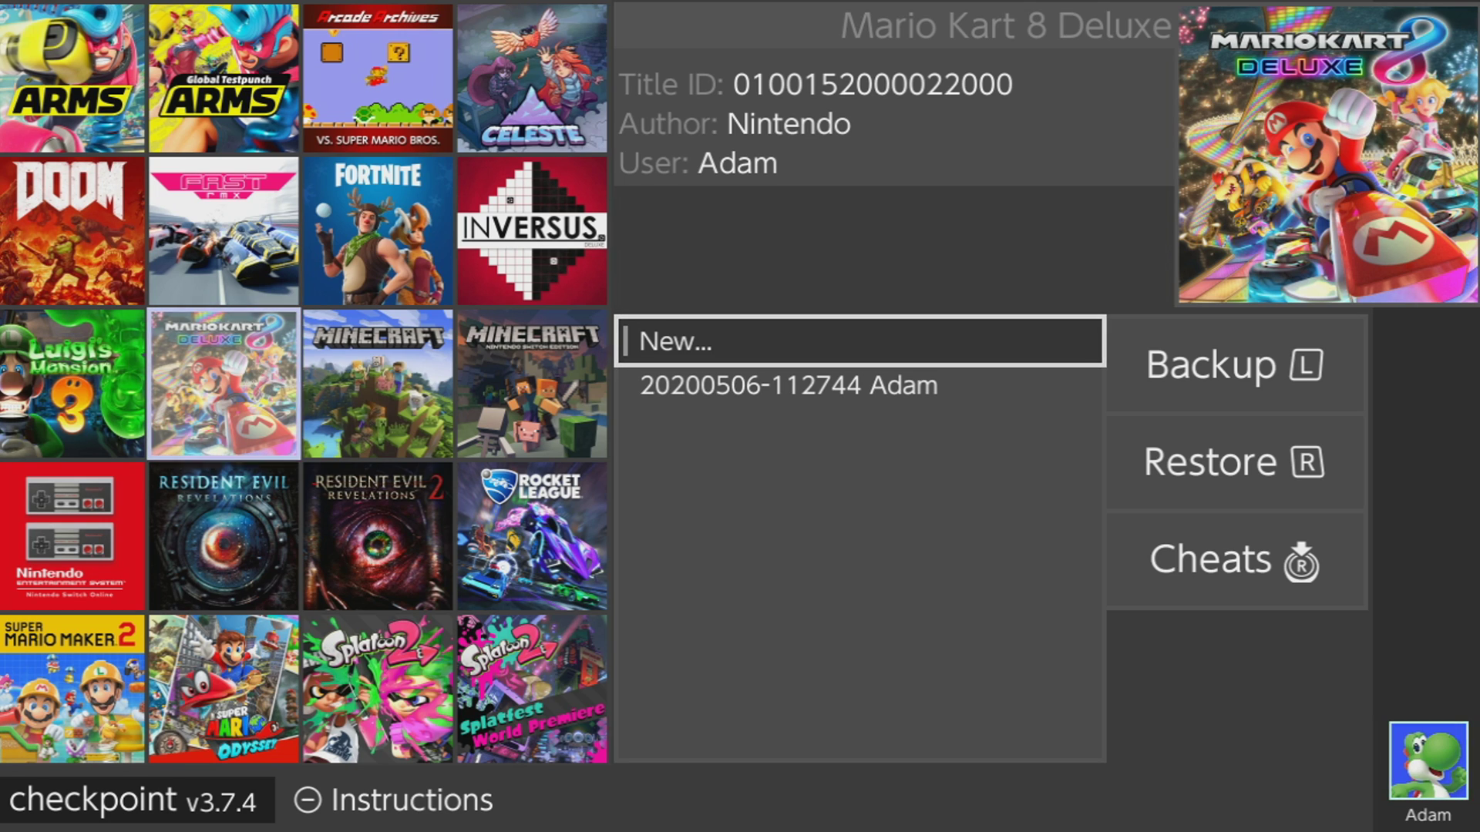
Exit Checkpoint and the homebrew menu, returning to the HOME Menu game list.
key(plus)
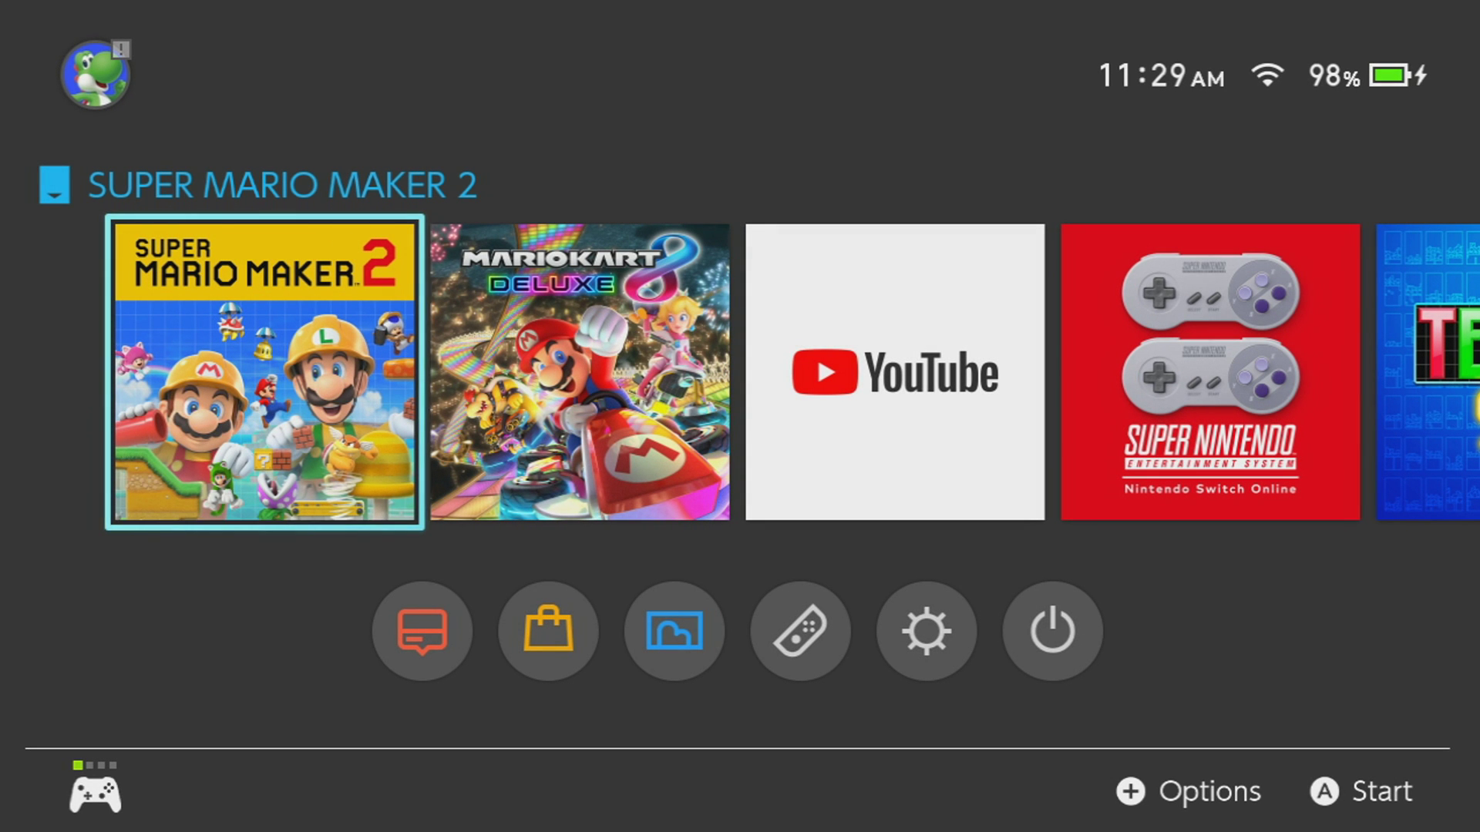
key(a)
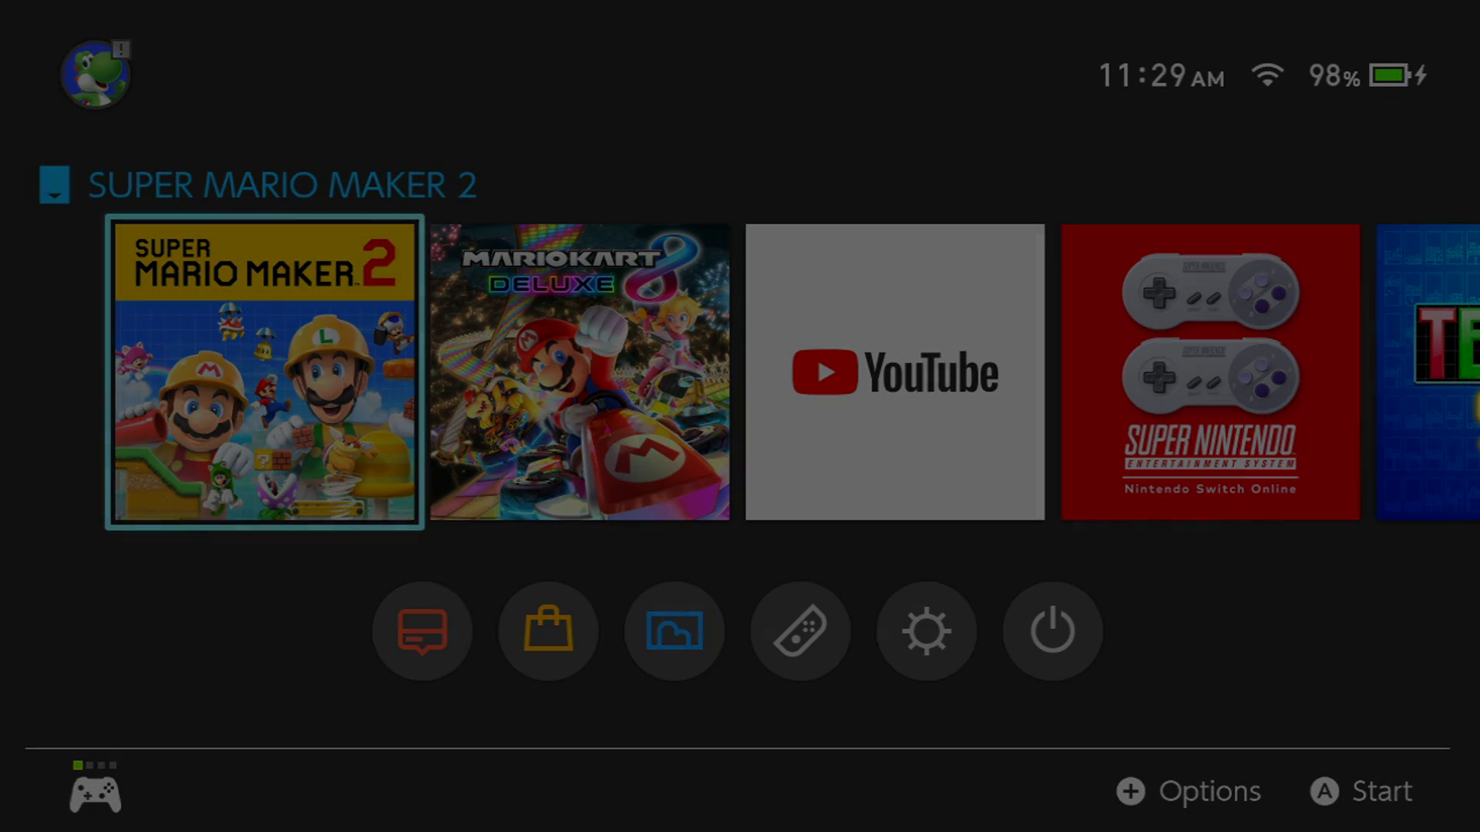